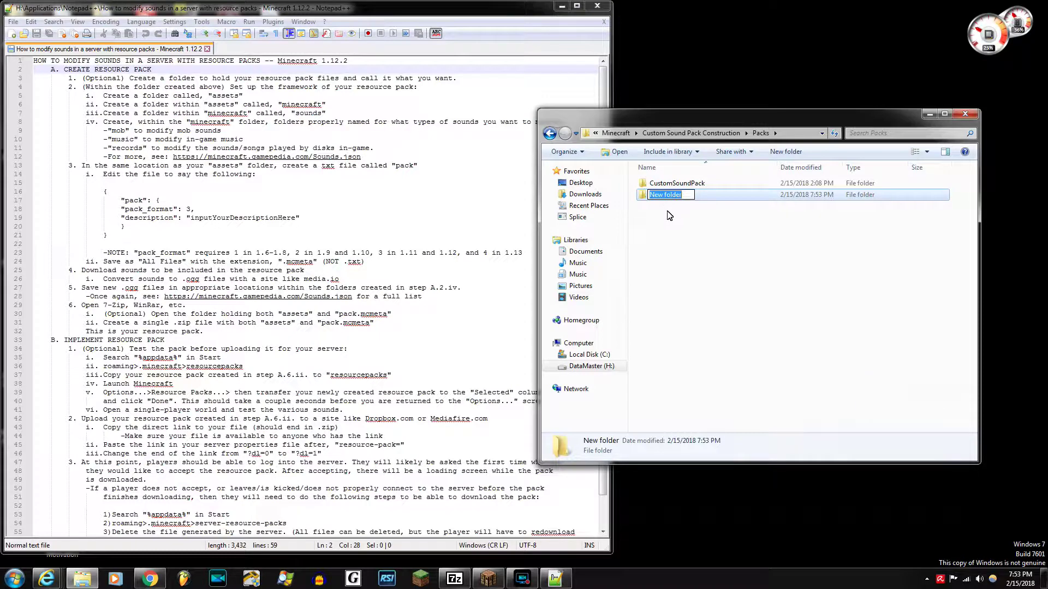
Step: Name the new folder Custom Resource Pack and create a folder called assets inside it
text(Custom Resource Pa)
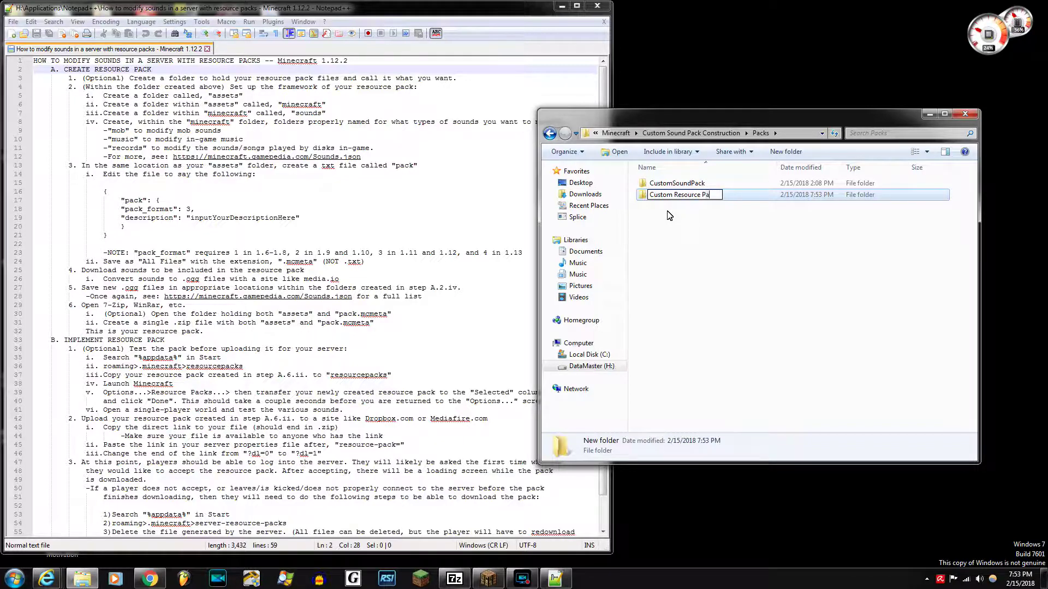
key(Return)
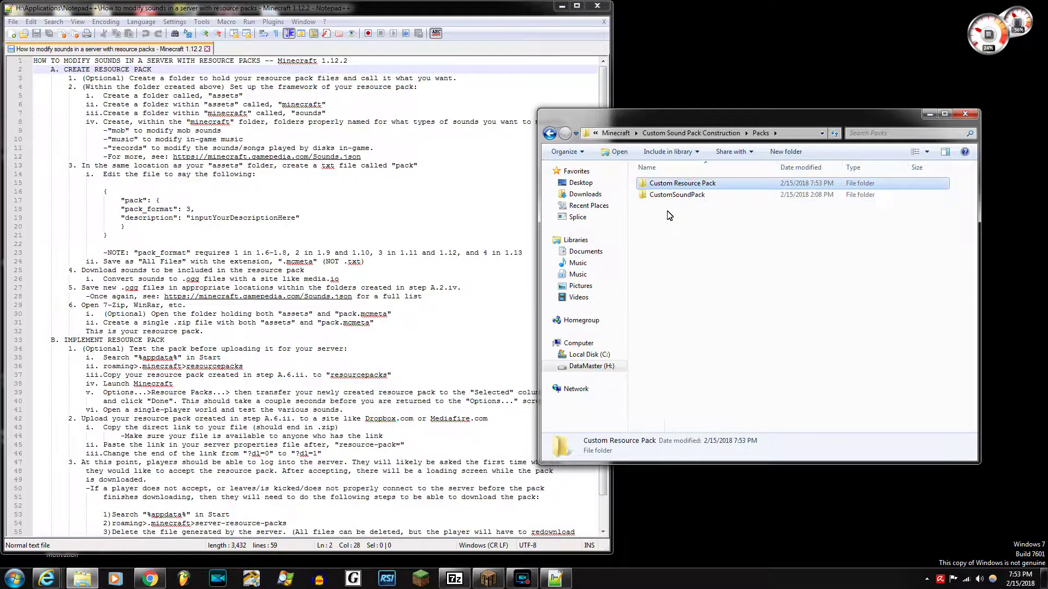
double_click(688, 184)
right_click(685, 253)
mouse_move(755, 404)
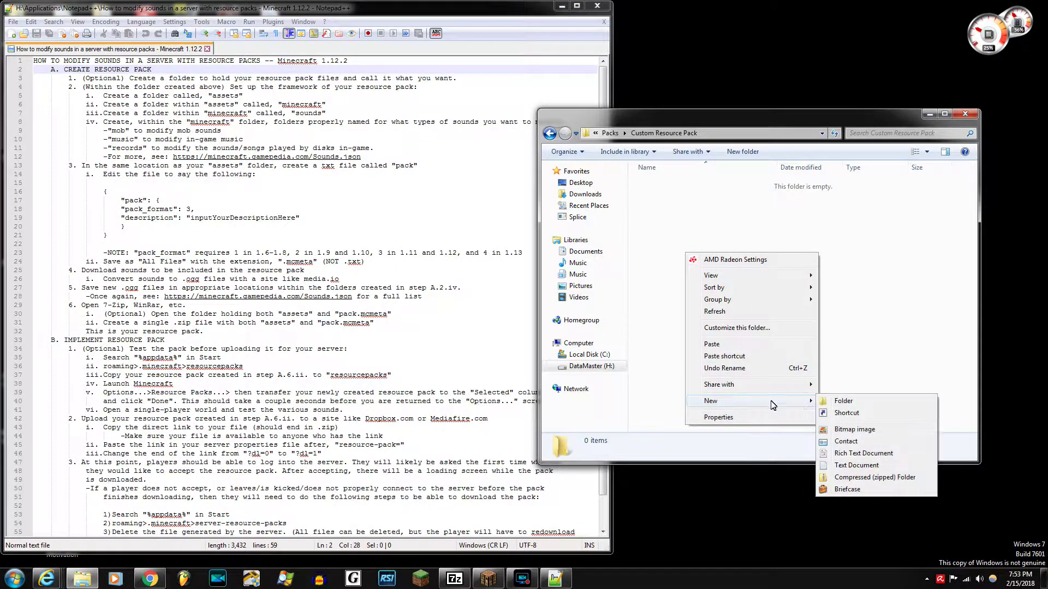
click(843, 401)
text(as)
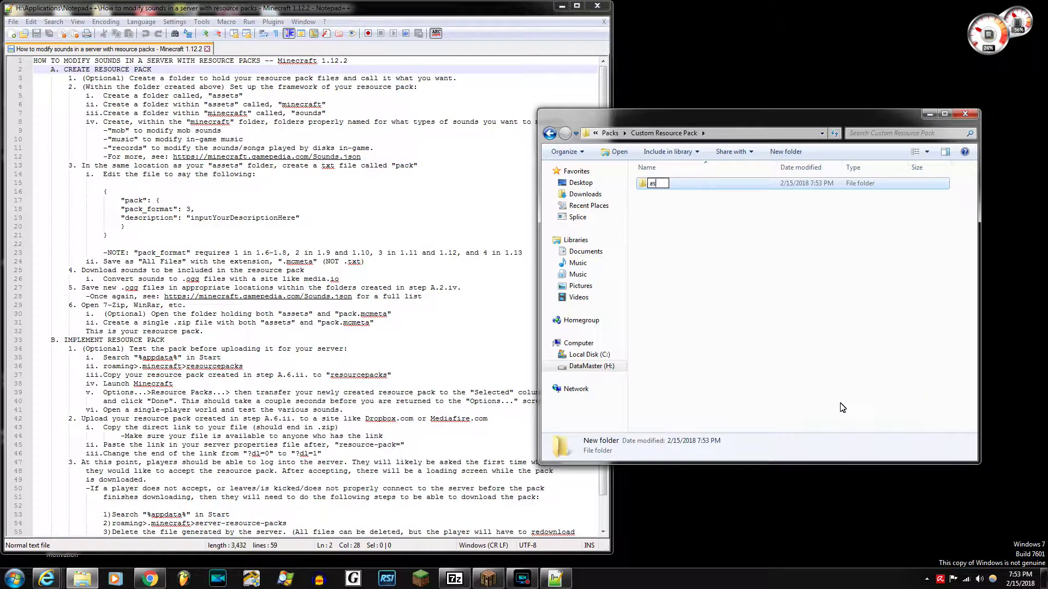
text(sets)
key(Return)
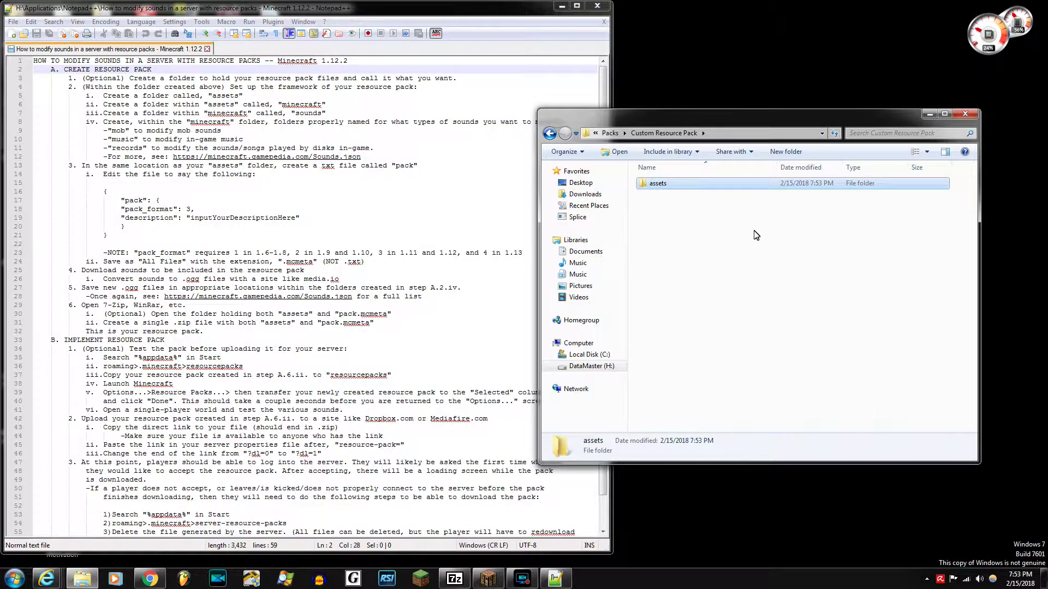
Step: Create a folder called minecraft inside the assets folder
double_click(675, 185)
right_click(669, 213)
mouse_move(743, 362)
click(813, 359)
text(minec)
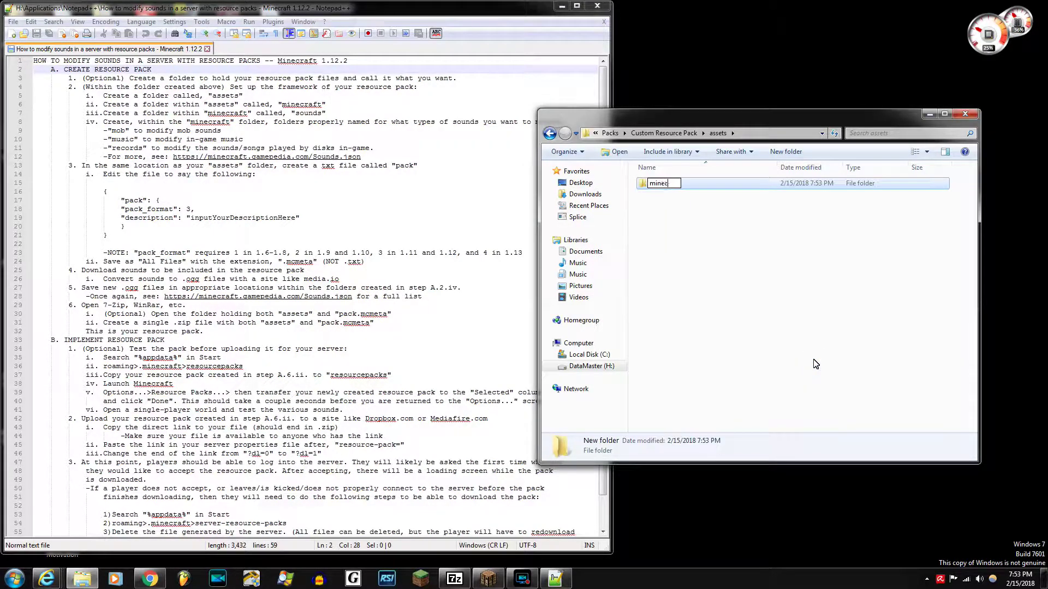
text(raft)
key(Return)
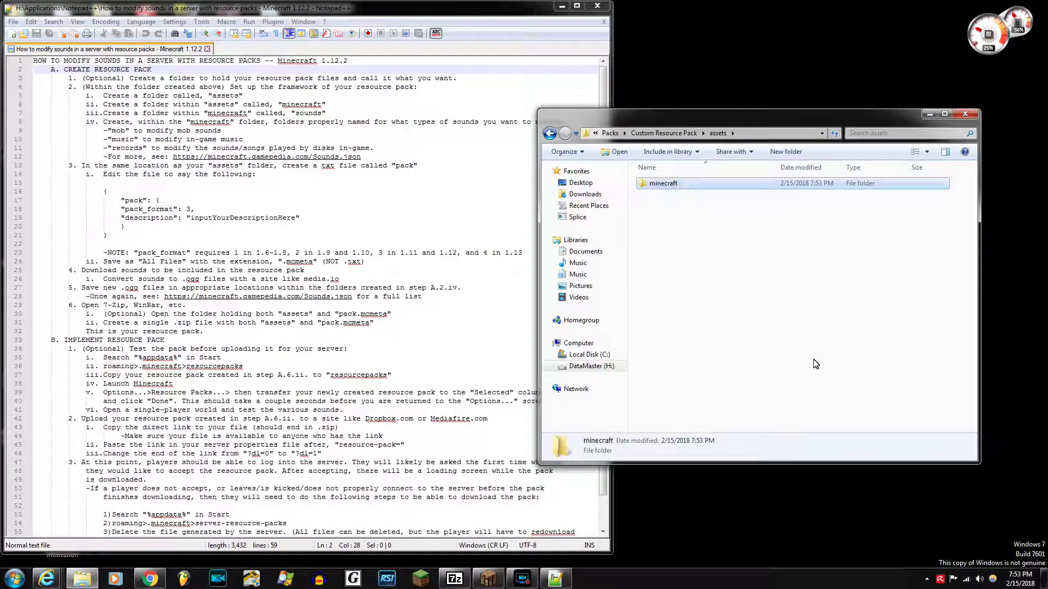
Step: Create a folder called sounds inside the minecraft folder and open it
double_click(664, 187)
right_click(688, 220)
mouse_move(807, 367)
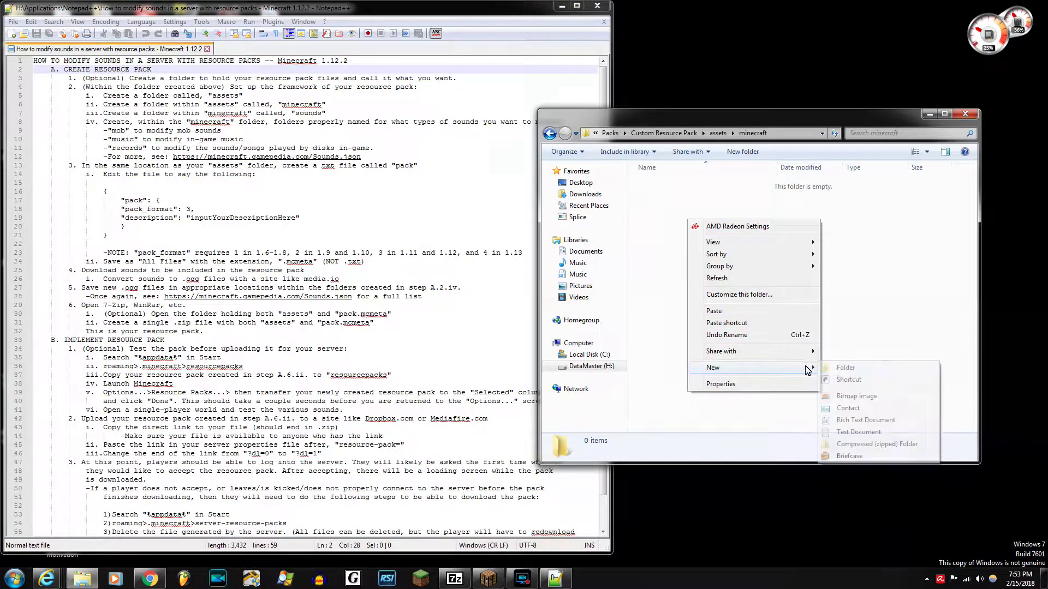
click(845, 368)
text(sounds)
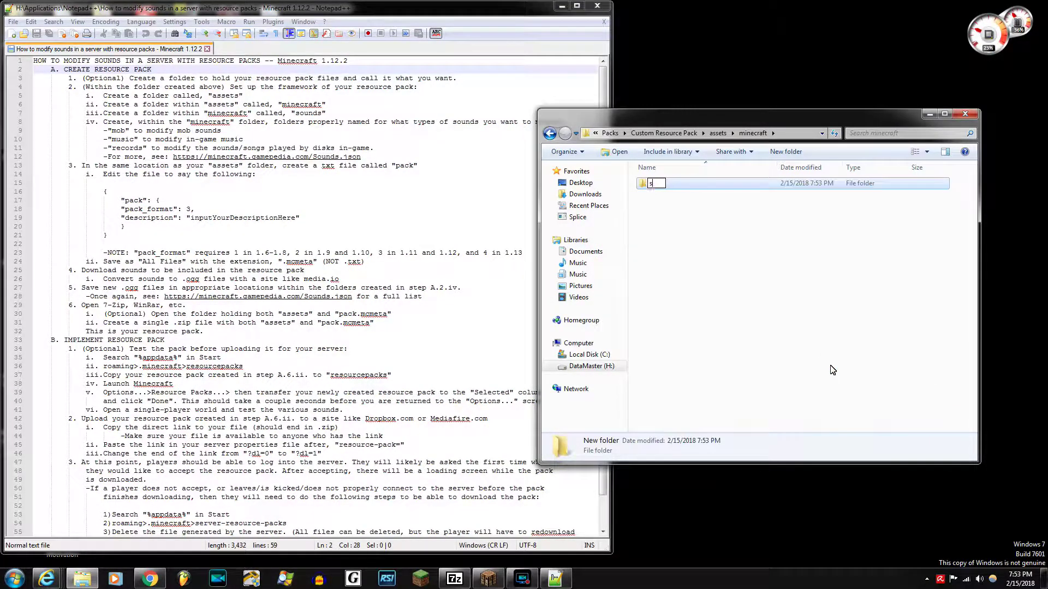
key(Return)
key(Return)
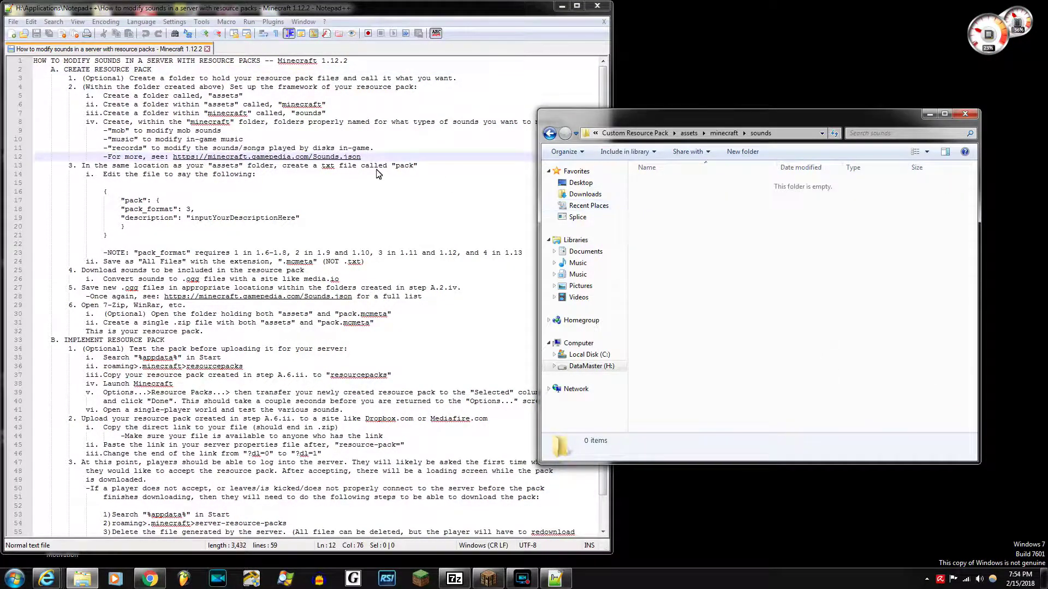
Step: Switch to Internet Explorer and examine the sound file paths listed for each event on the Minecraft wiki's Sounds.json page
drag(361, 156, 174, 159)
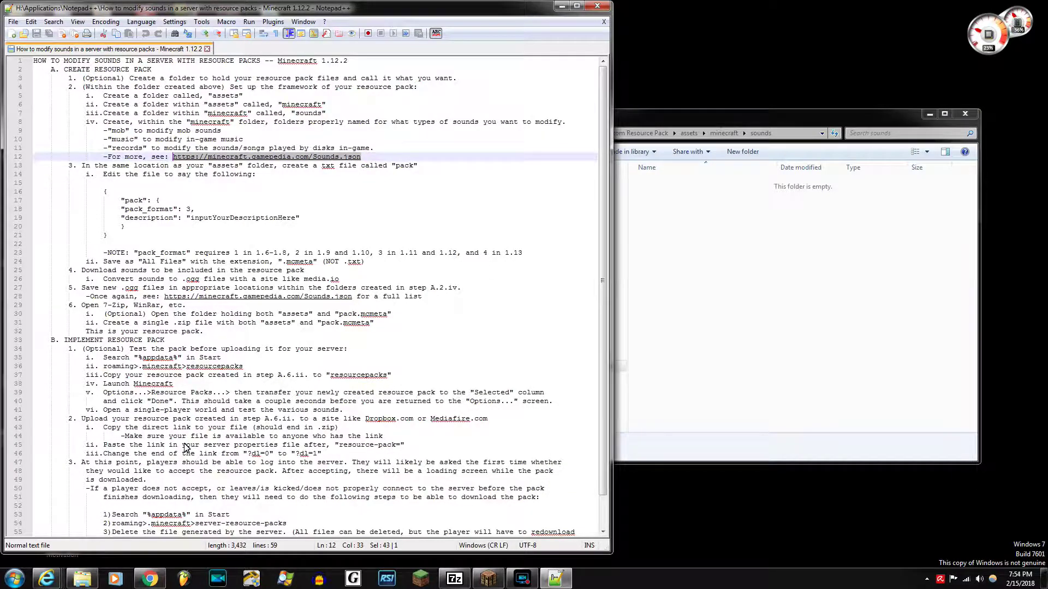
click(46, 578)
scroll(371, 299, down, 20)
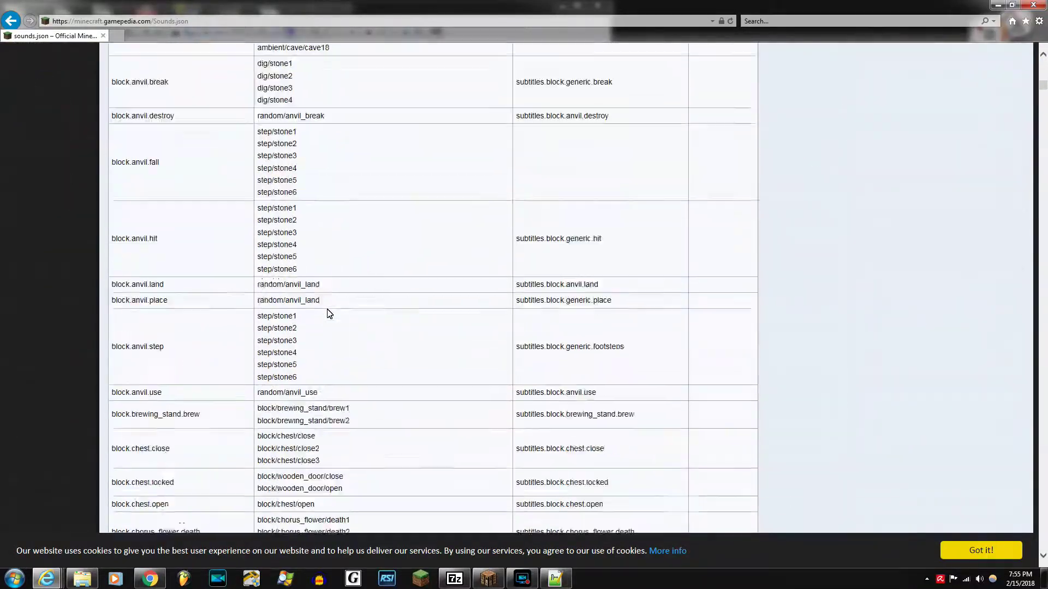
scroll(329, 313, down, 3)
mouse_move(277, 325)
mouse_down()
mouse_move(358, 325)
mouse_move(339, 313)
mouse_move(261, 321)
mouse_up()
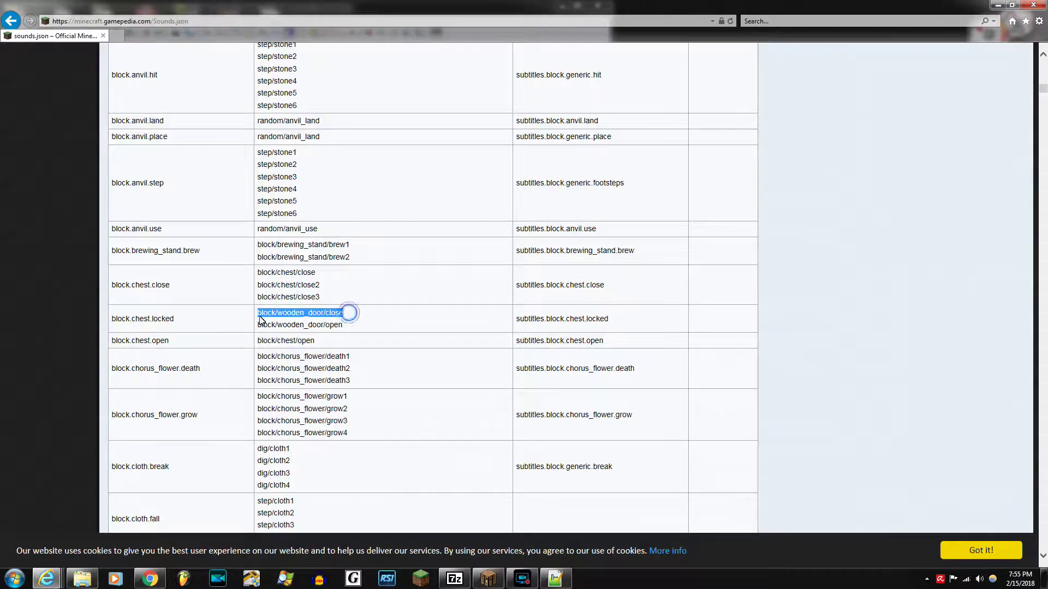
click(358, 309)
scroll(276, 313, down, 7)
triple_click(326, 317)
triple_click(293, 289)
scroll(305, 283, down, 4)
scroll(344, 258, up, 3)
scroll(345, 259, up, 20)
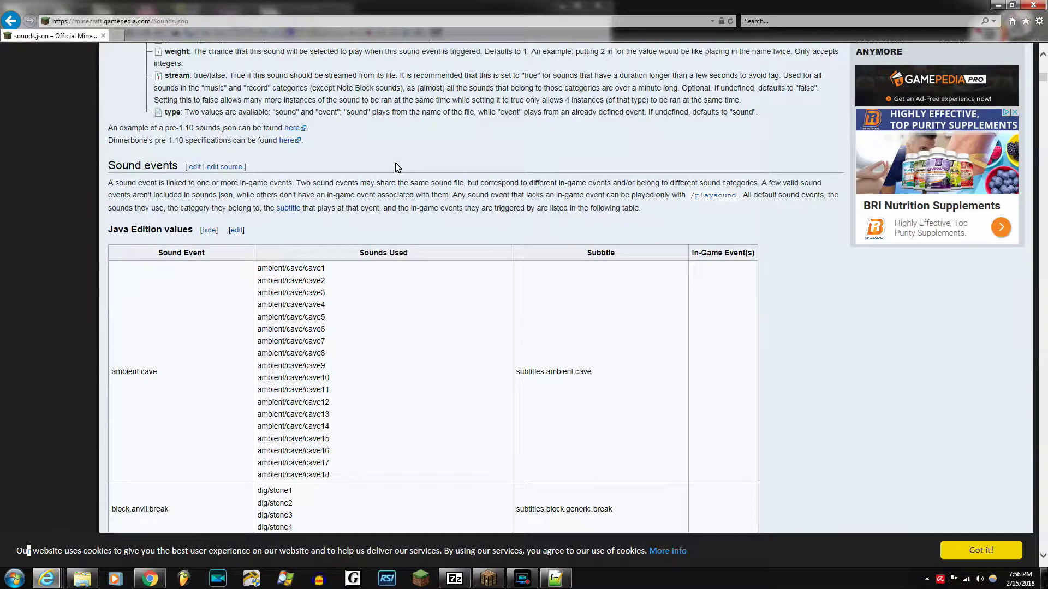
Step: Search the page for records/13 and examine the file paths listed for the music discs
key(ctrl+f)
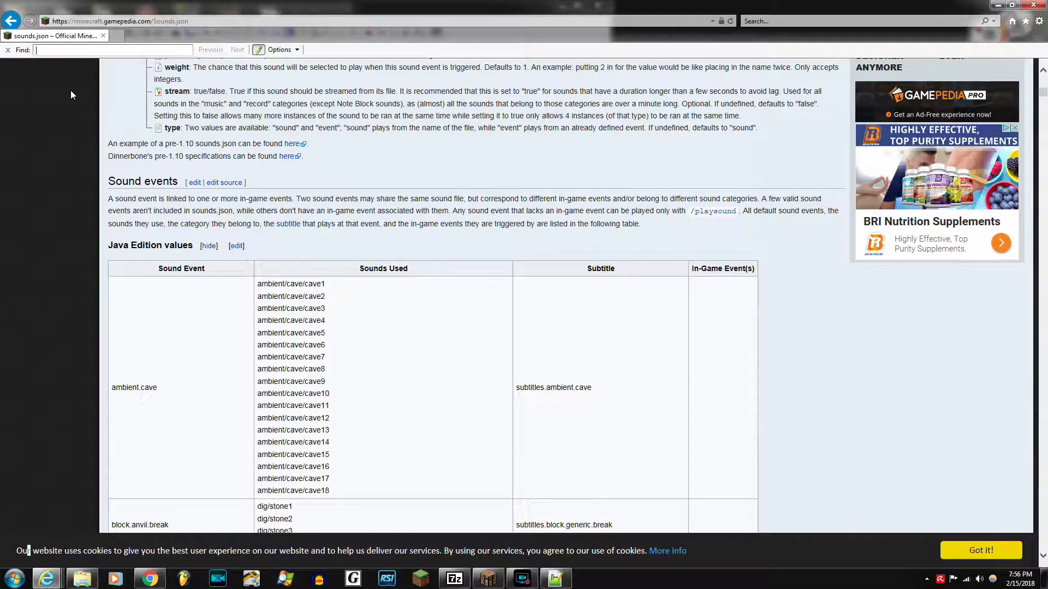
text(records)
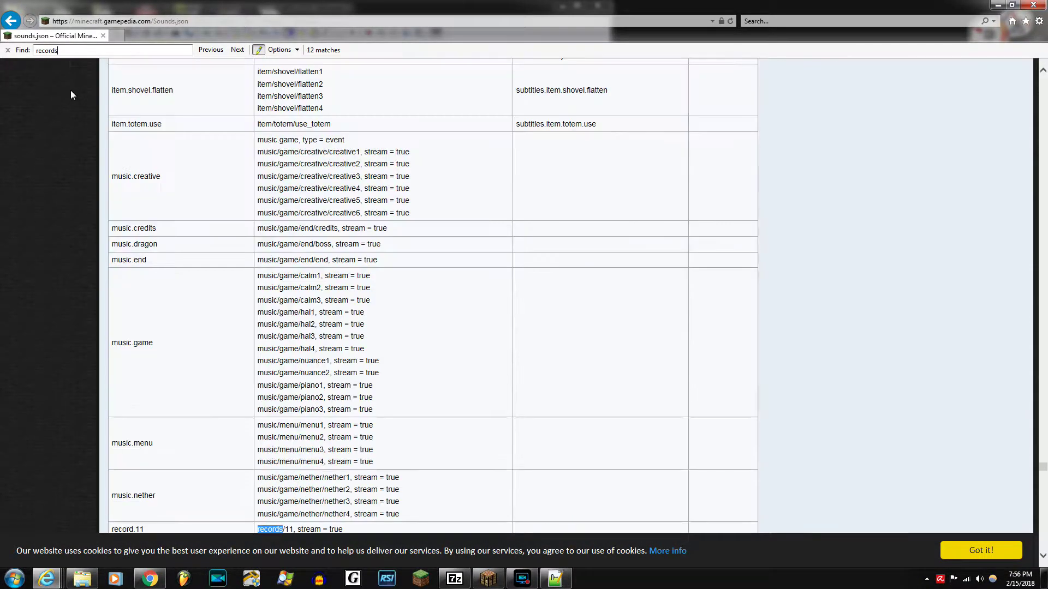
key(BackSpace)
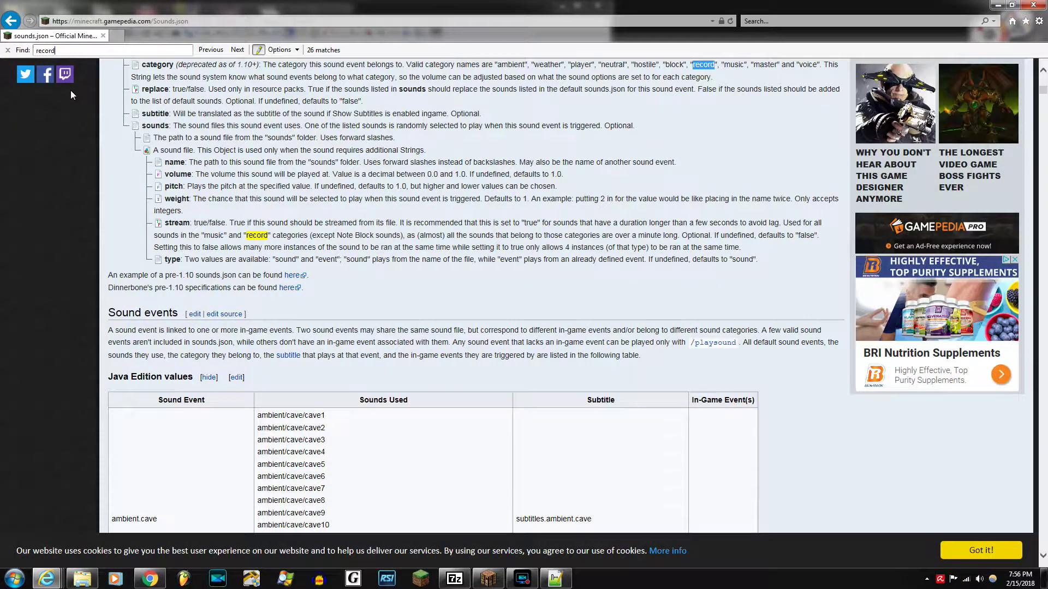
text(s/13)
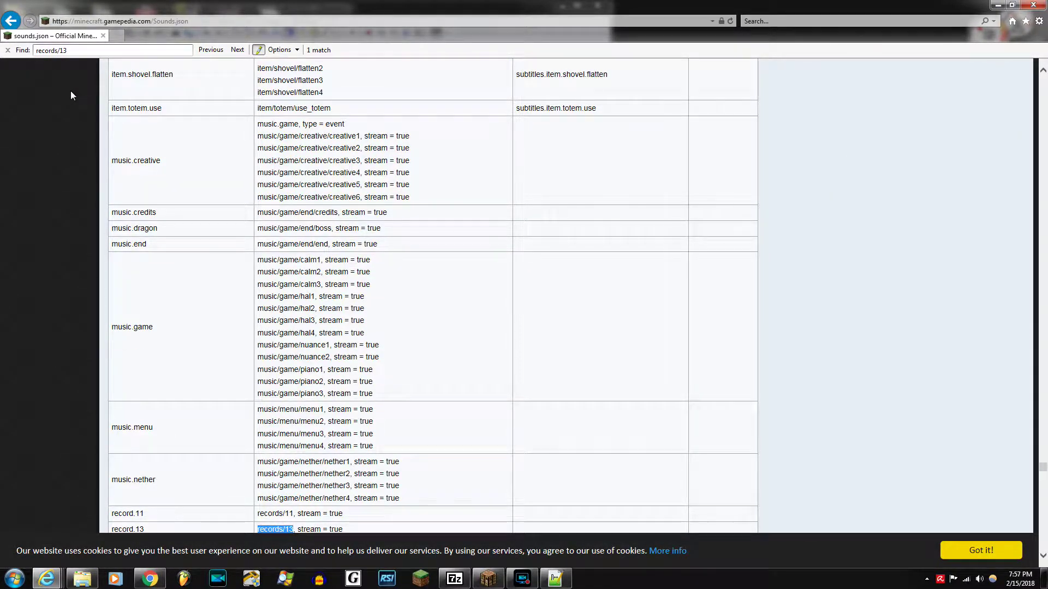
scroll(290, 246, down, 7)
click(309, 181)
drag(256, 164, 285, 197)
click(298, 198)
click(288, 210)
drag(316, 319, 258, 148)
click(303, 170)
click(270, 149)
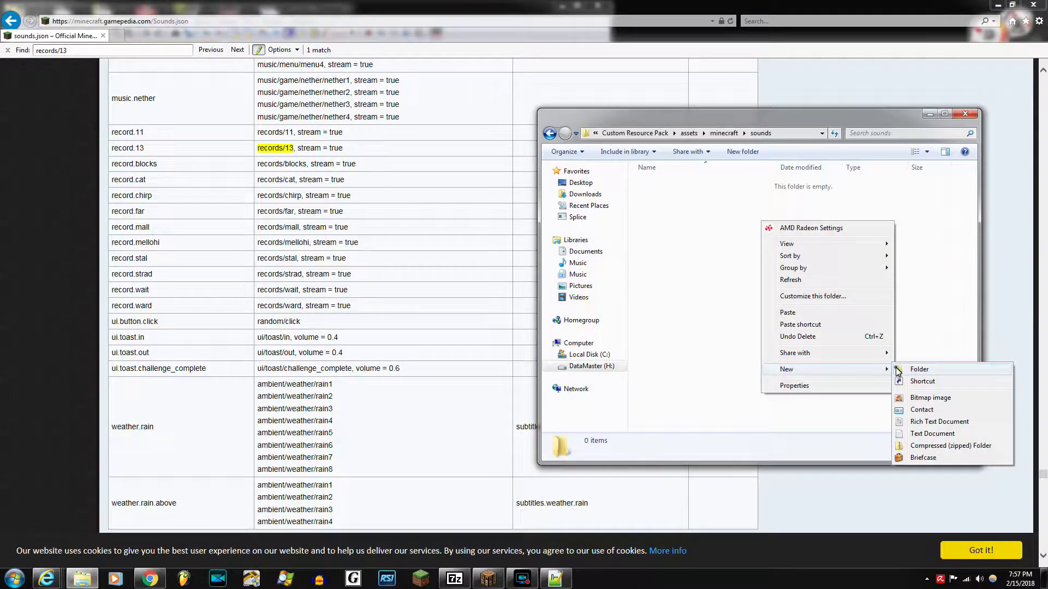
Step: Create a folder called records inside the sounds folder and open it
click(897, 369)
text(Records)
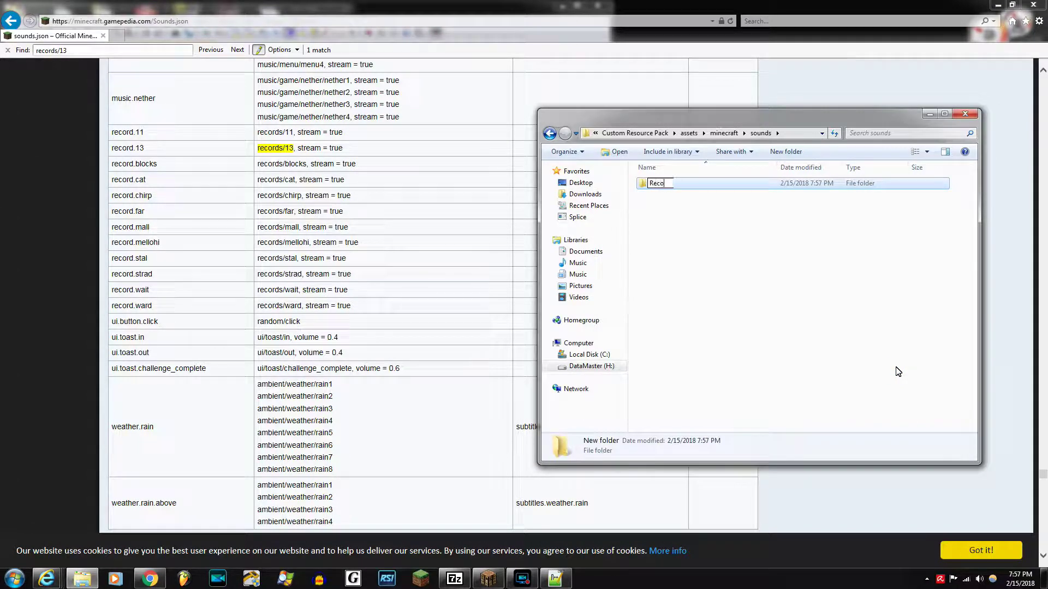
key(BackSpace)
key(BackSpace)
key(BackSpace)
key(BackSpace)
key(Return)
double_click(662, 185)
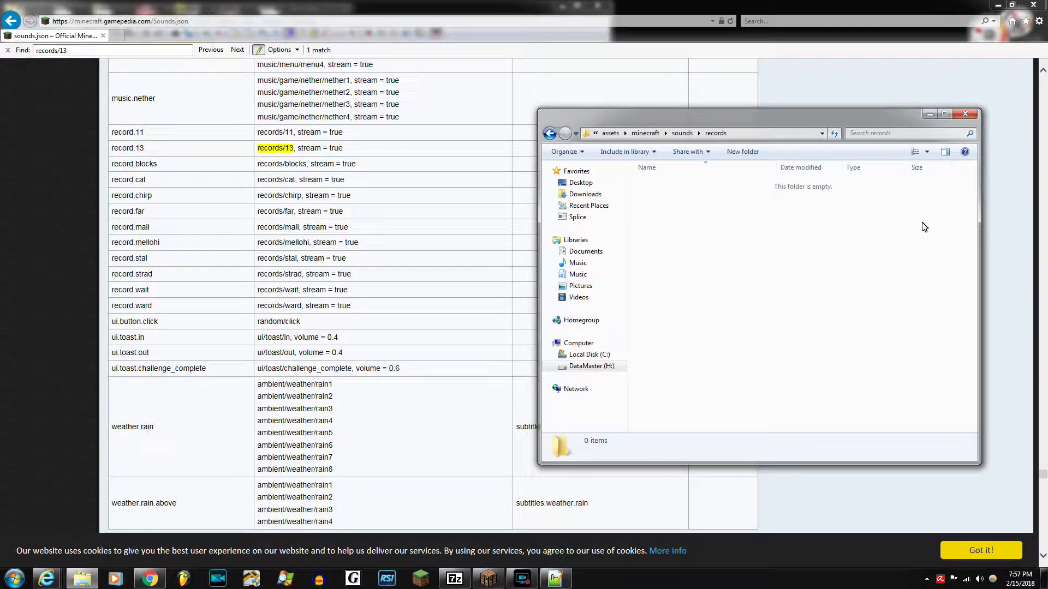
Step: Bring up the Music resources folder beside the records folder and check the Darude - Sandstorm source file
key(alt+Tab)
click(192, 184)
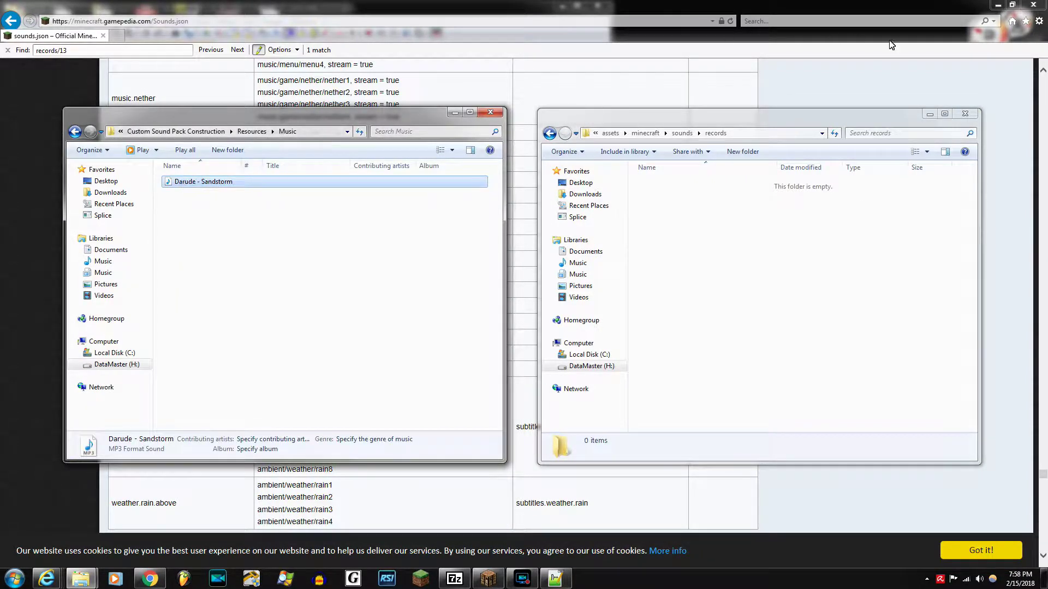
click(704, 221)
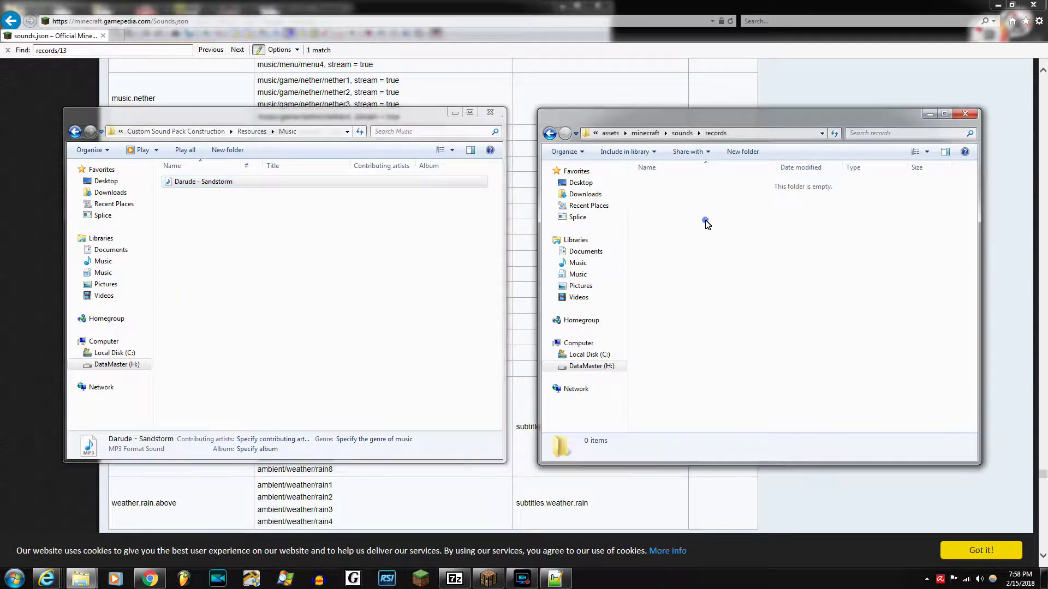
Step: Open the media.io audio converter in a new browser tab
click(115, 37)
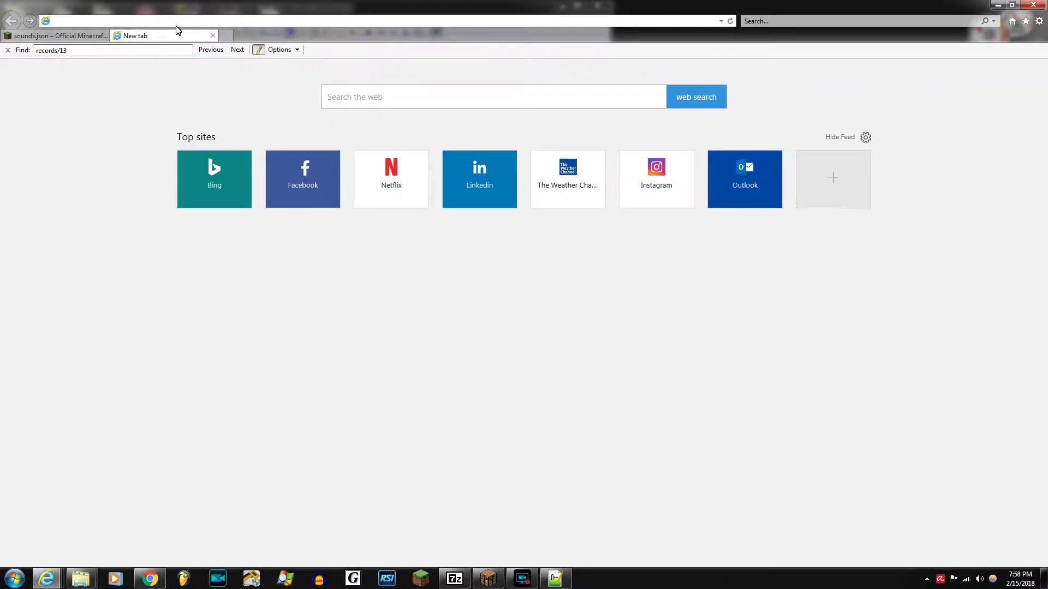
text(medi)
key(Return)
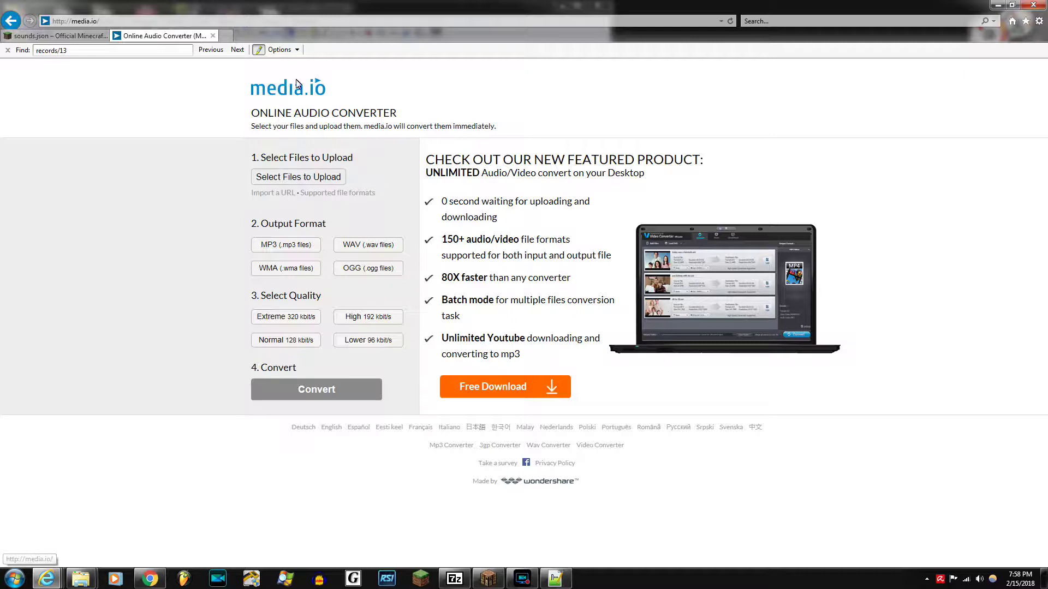
Step: Choose the Darude - Sandstorm MP3 from Minecraft > Custom Sound Pack Construction > Resources > Music on the H: drive for upload
click(292, 175)
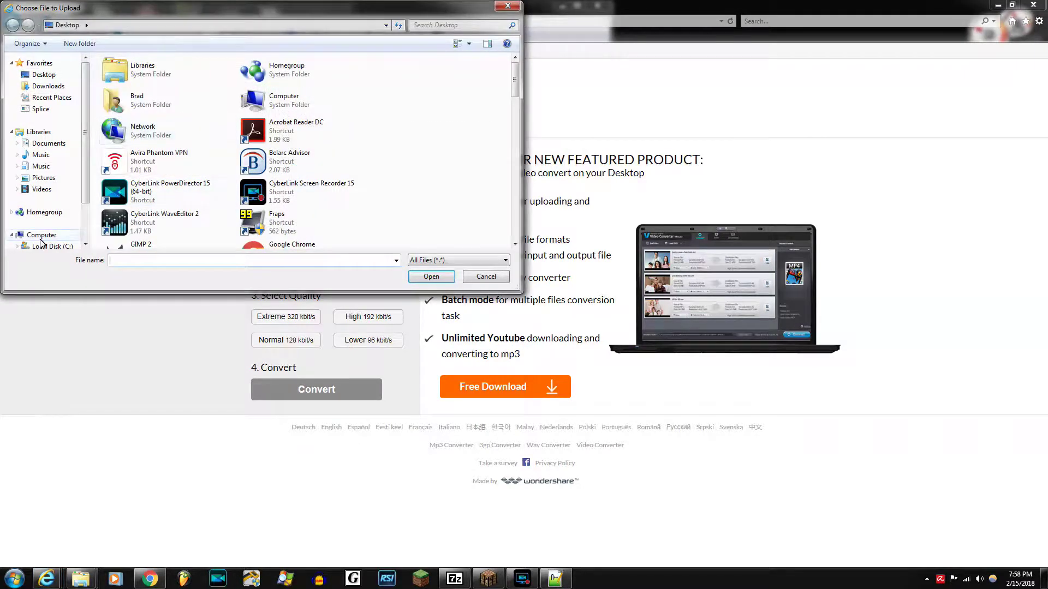
click(47, 243)
click(35, 209)
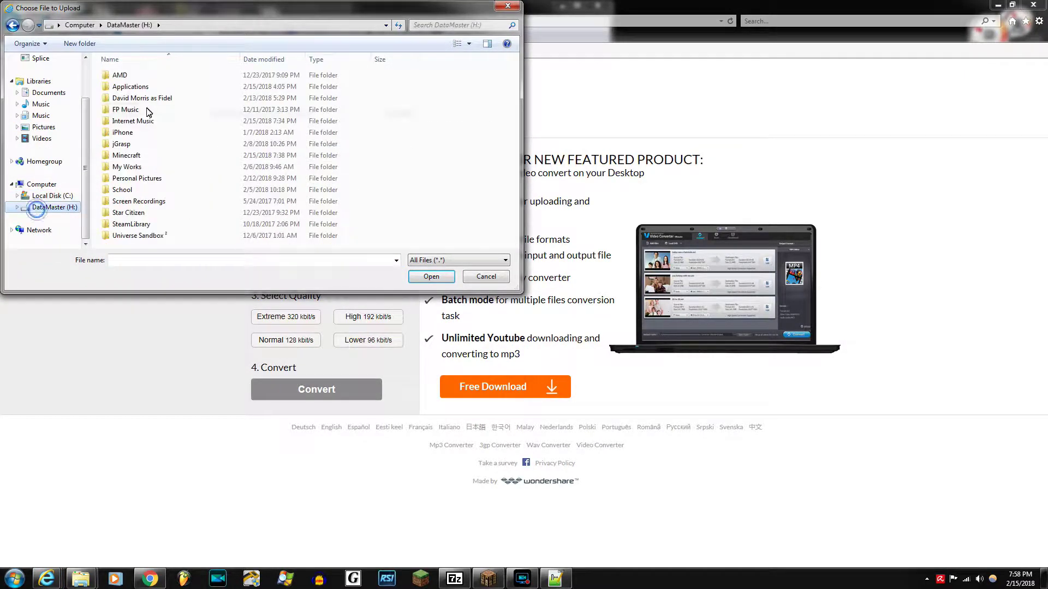
double_click(141, 157)
double_click(143, 76)
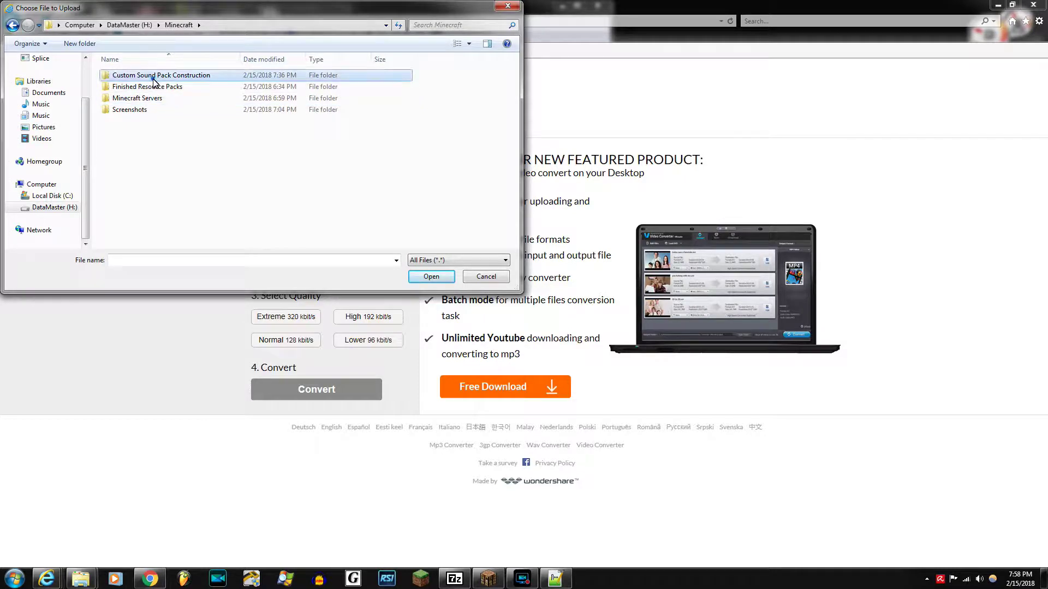
double_click(142, 86)
double_click(143, 76)
double_click(136, 76)
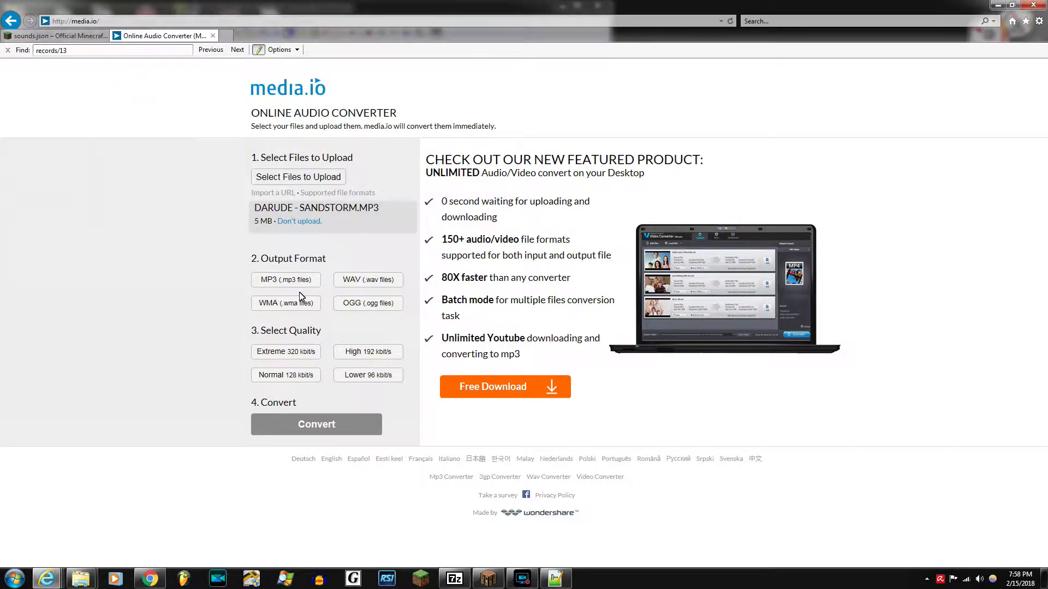
Step: Convert the uploaded song to OGG at Normal 128 kbit/s quality
click(366, 308)
click(284, 374)
click(320, 424)
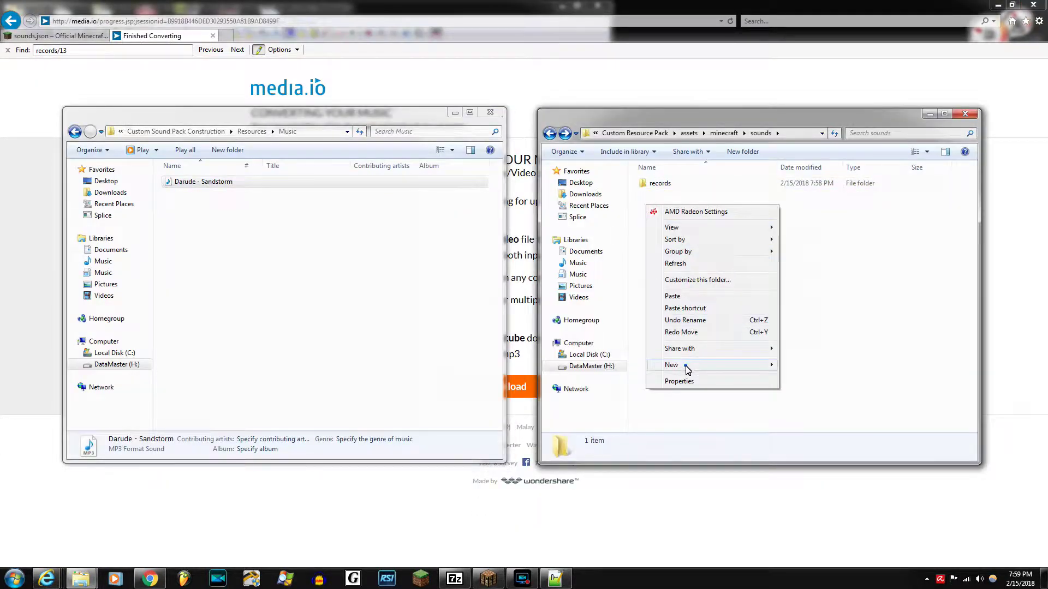
Step: Create a folder called mob inside the sounds folder, beside the records folder
mouse_move(686, 365)
click(813, 365)
text(mobs)
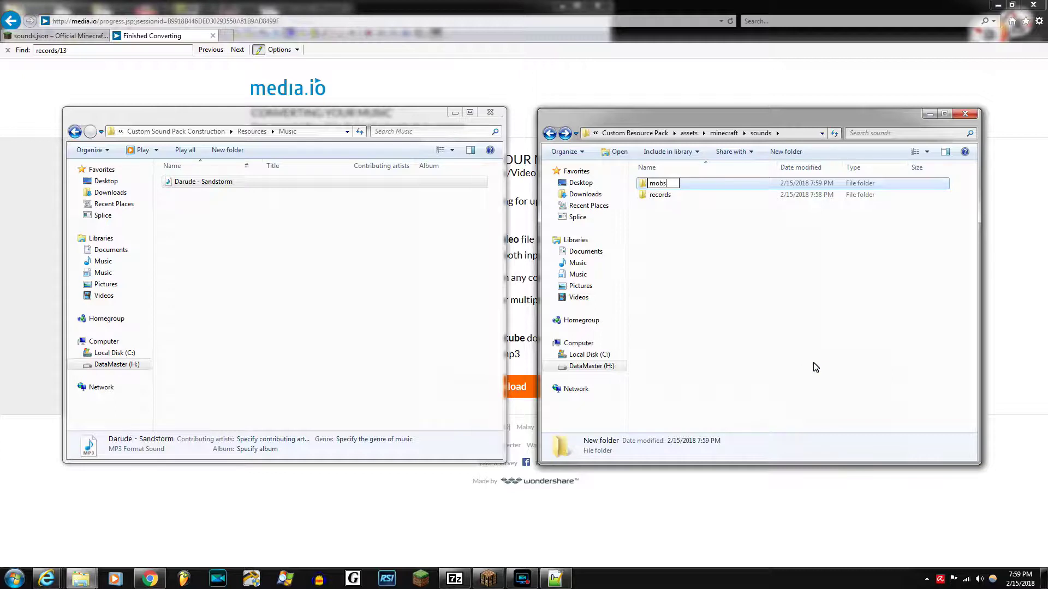
key(Return)
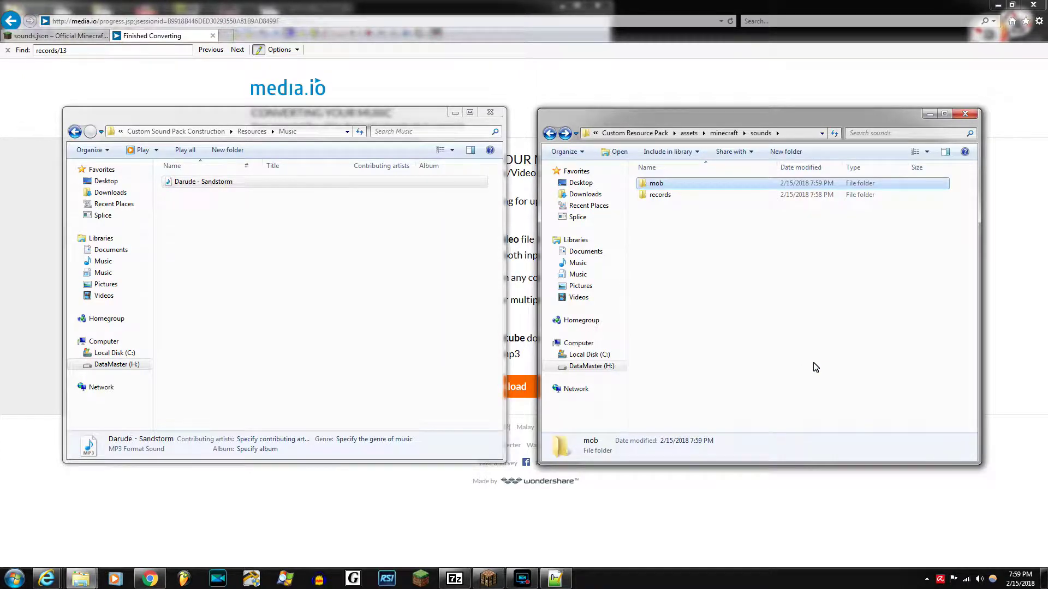
click(658, 186)
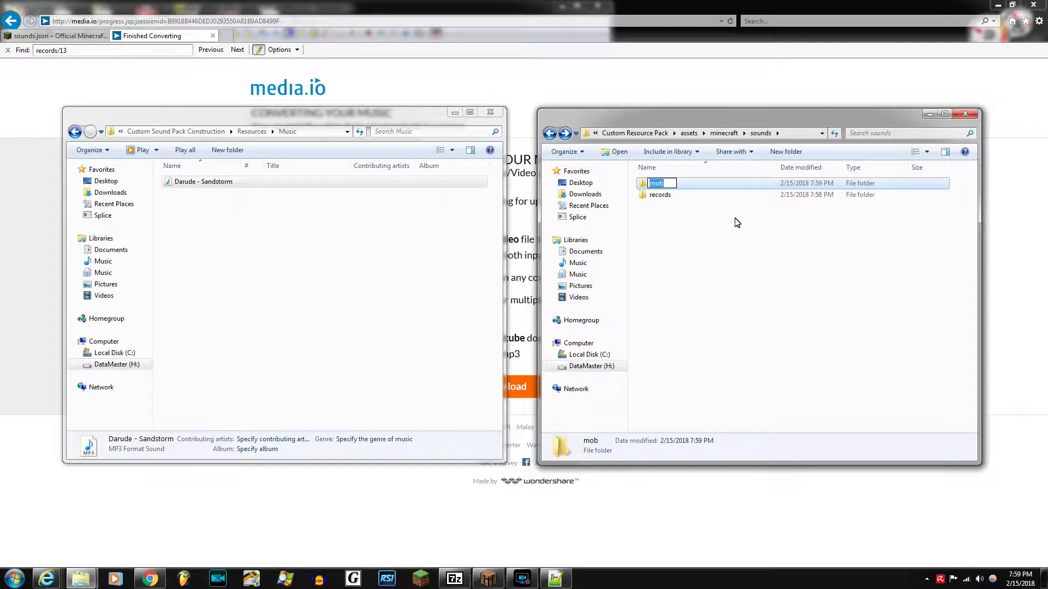
Step: Rename Darude - Sandstorm.ogg in the records folder as 13, keeping the .ogg extension, and return to the sounds.json wiki page
double_click(669, 195)
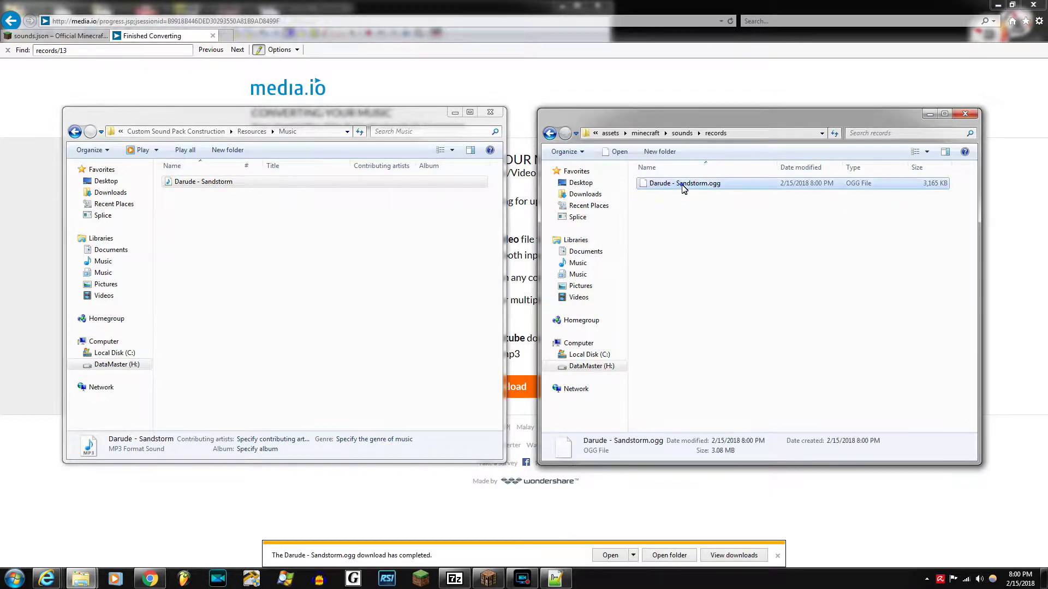
right_click(683, 186)
click(715, 334)
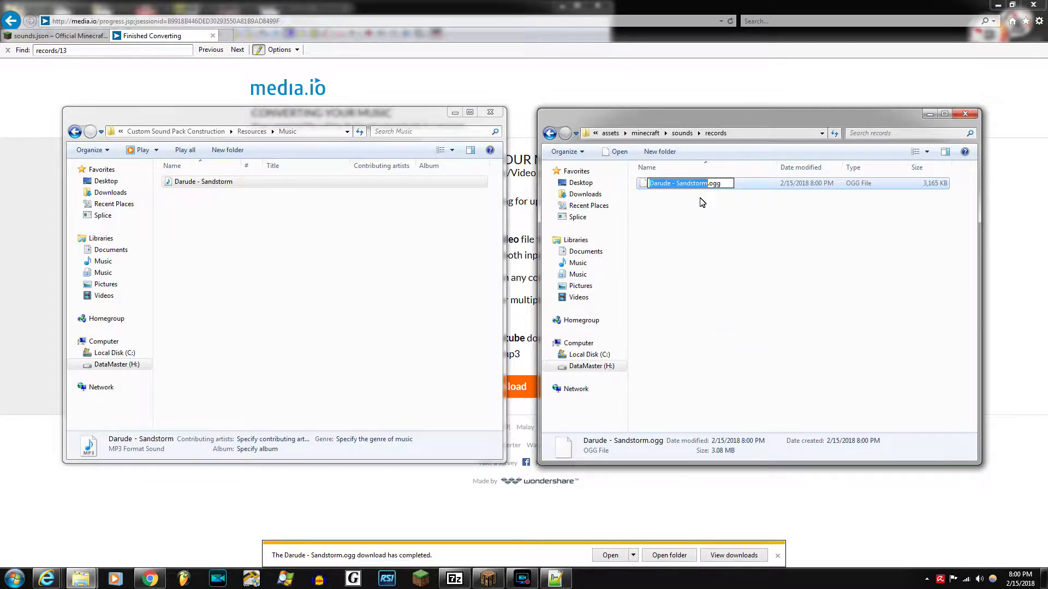
text(13)
click(512, 69)
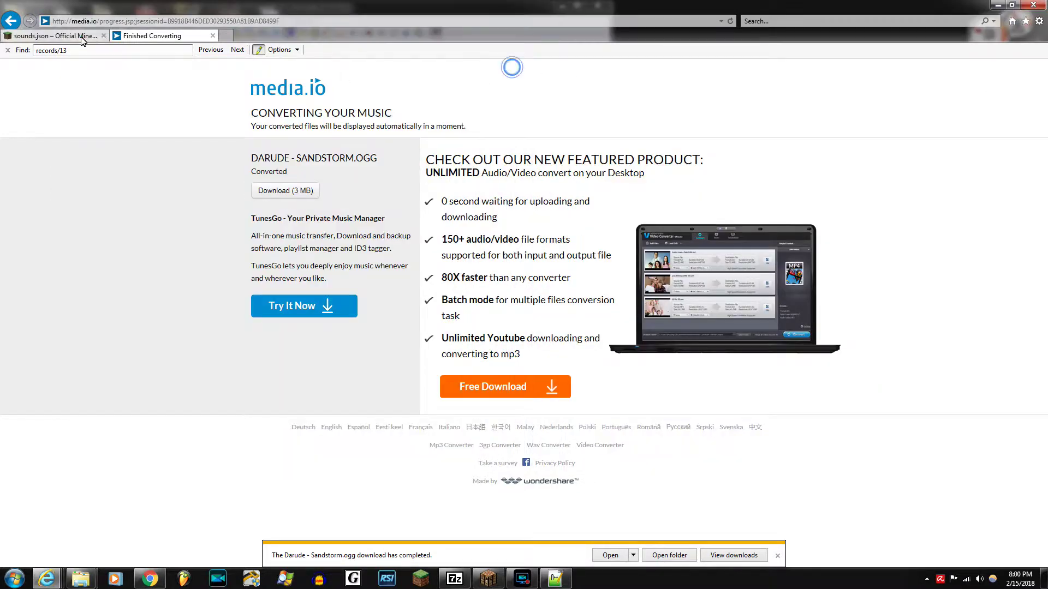
click(80, 36)
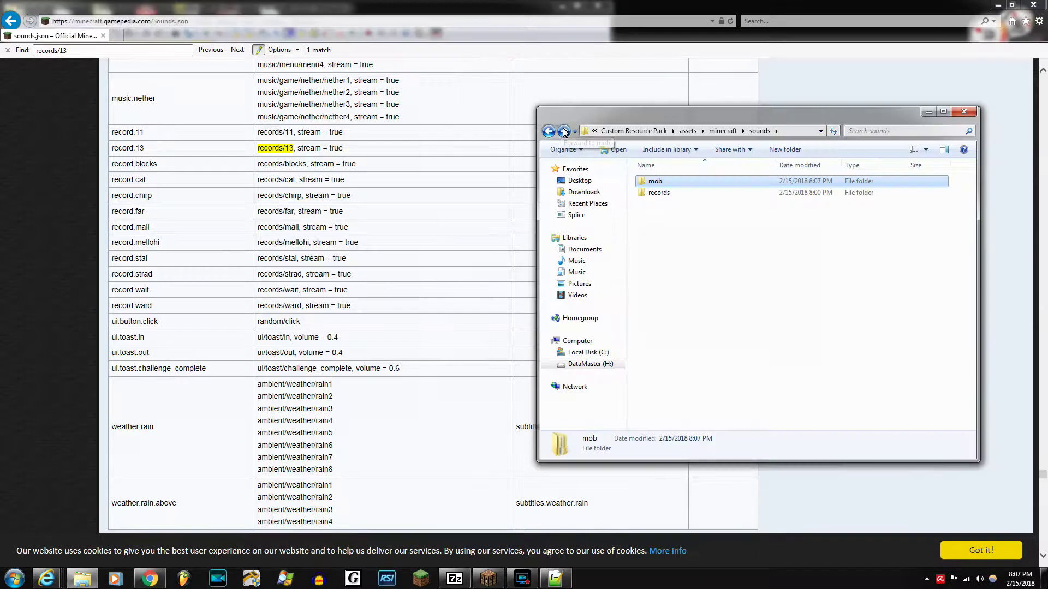
Step: Check the mob > villager folder and its idle1.ogg file, as well as the records folder inside sounds
double_click(661, 182)
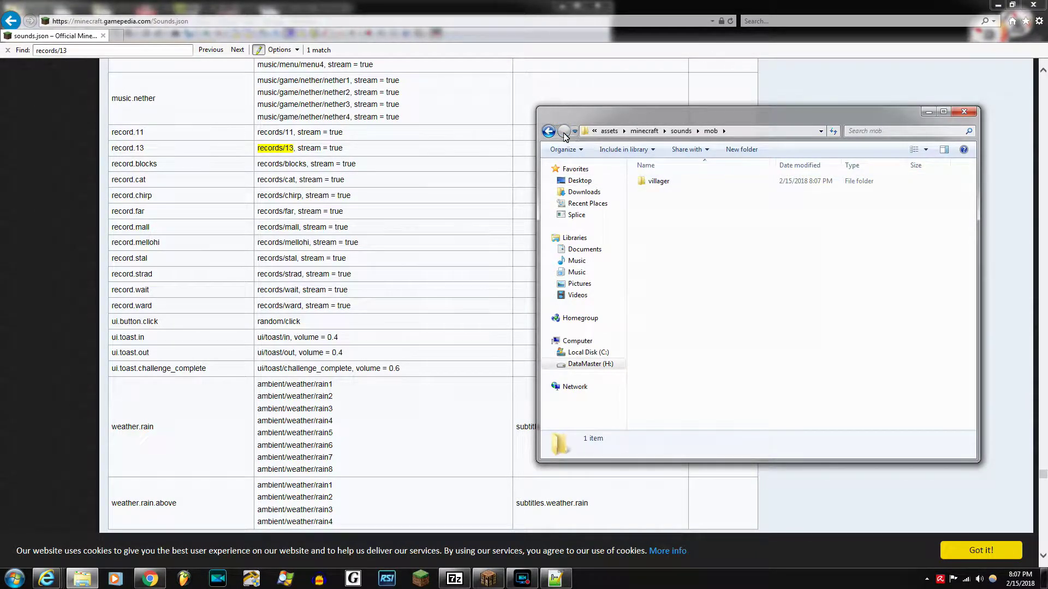
double_click(665, 186)
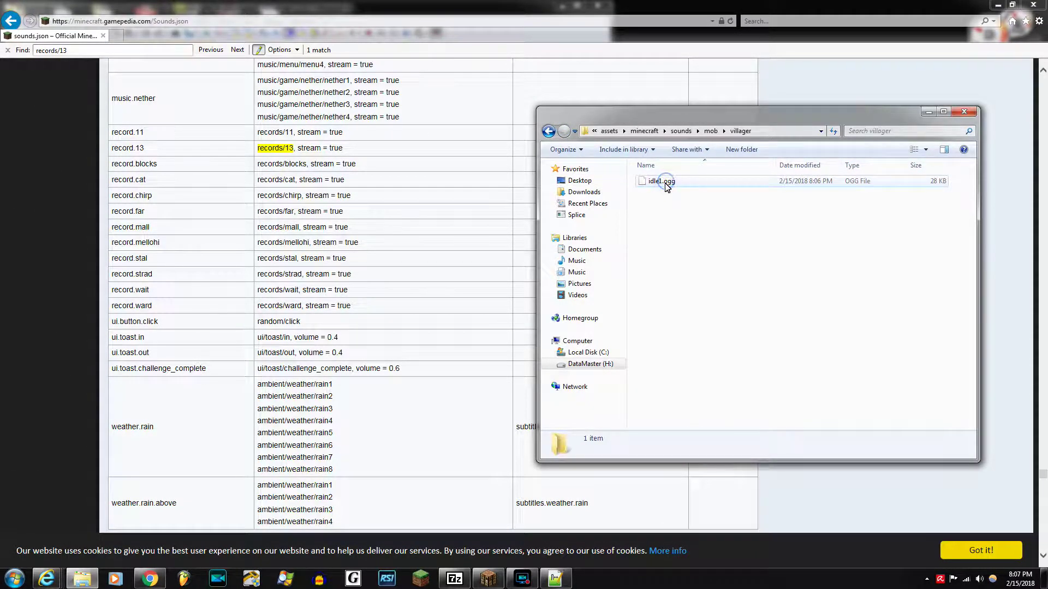
click(666, 188)
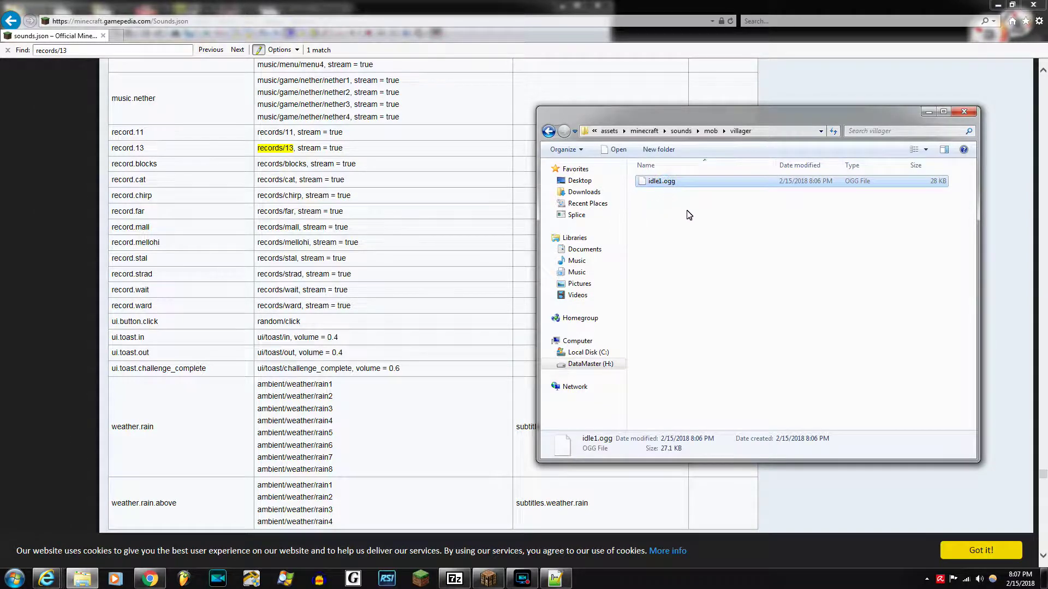
click(549, 131)
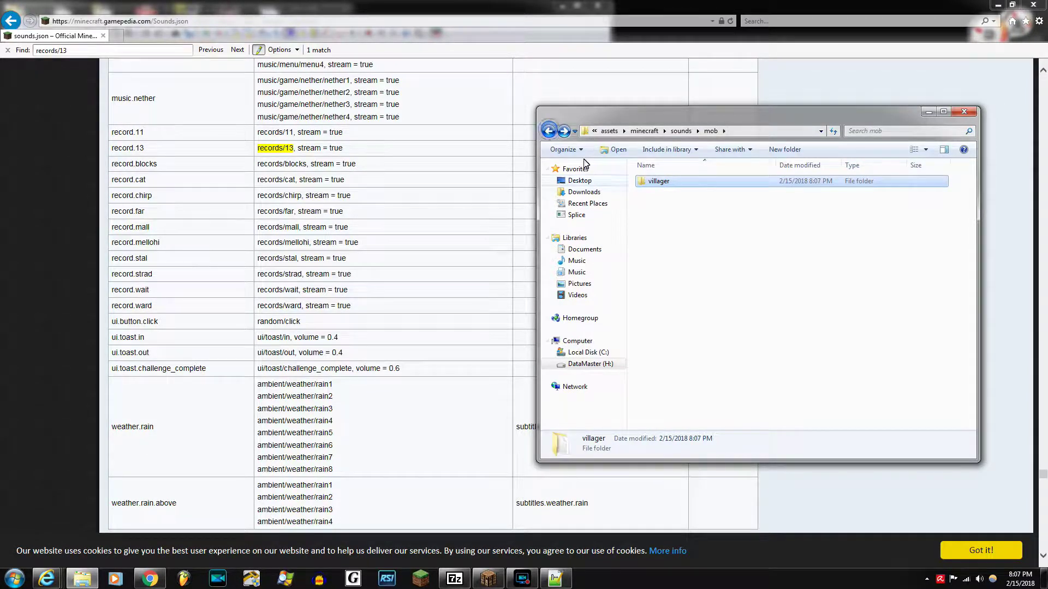
click(549, 133)
double_click(662, 192)
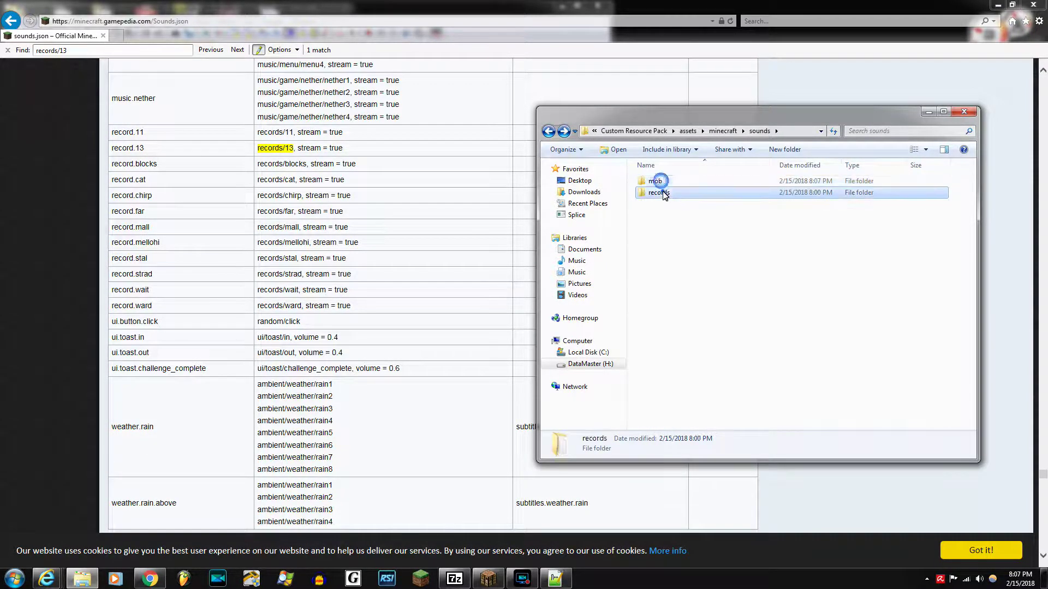
Step: Create a text document named pack in the Custom Resource Pack folder, beside the assets folder
click(549, 131)
right_click(677, 209)
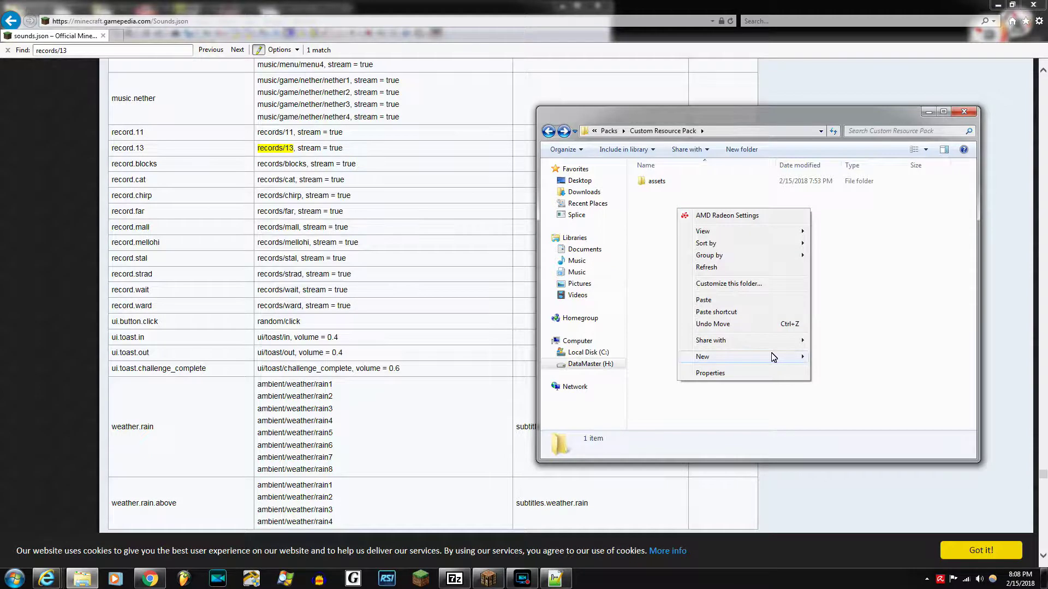
mouse_move(772, 358)
click(848, 421)
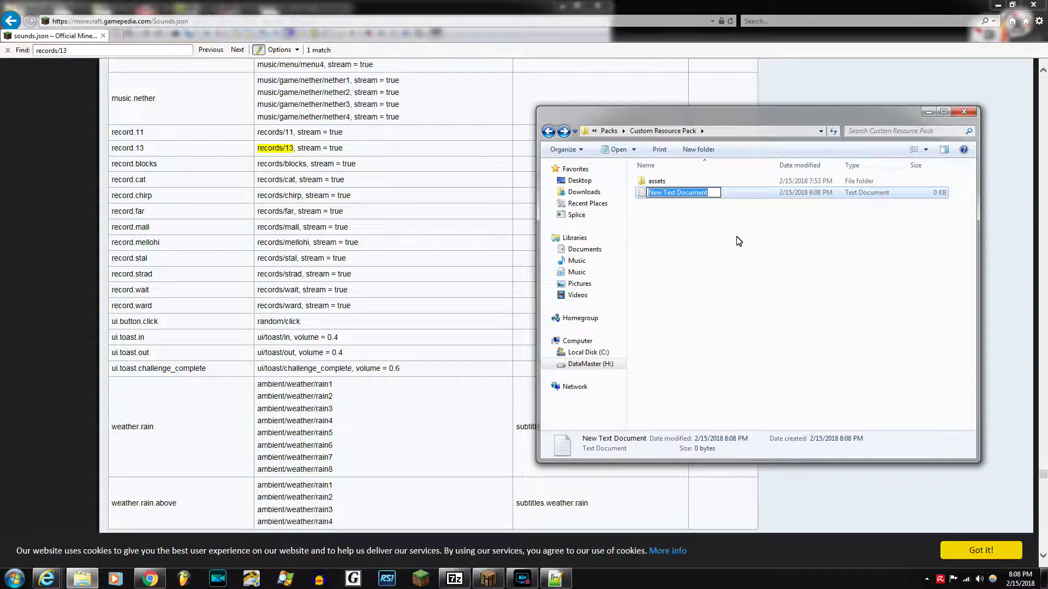
text(pack)
key(Return)
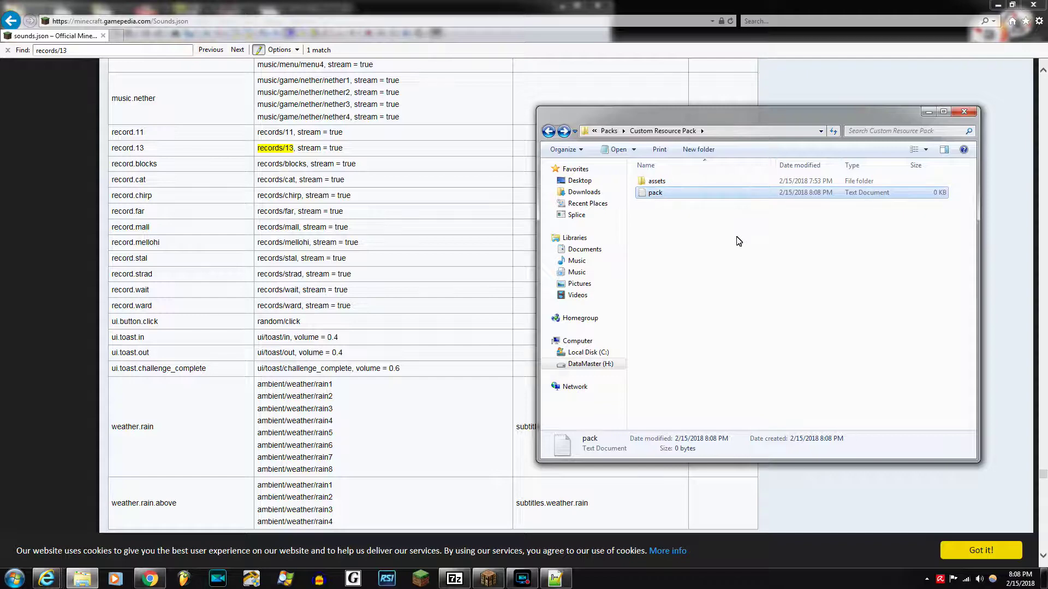
Step: Fill the pack text file with the pack_format 3 block copied from the Notepad++ guide and set its description to "Custom Pack"
double_click(650, 193)
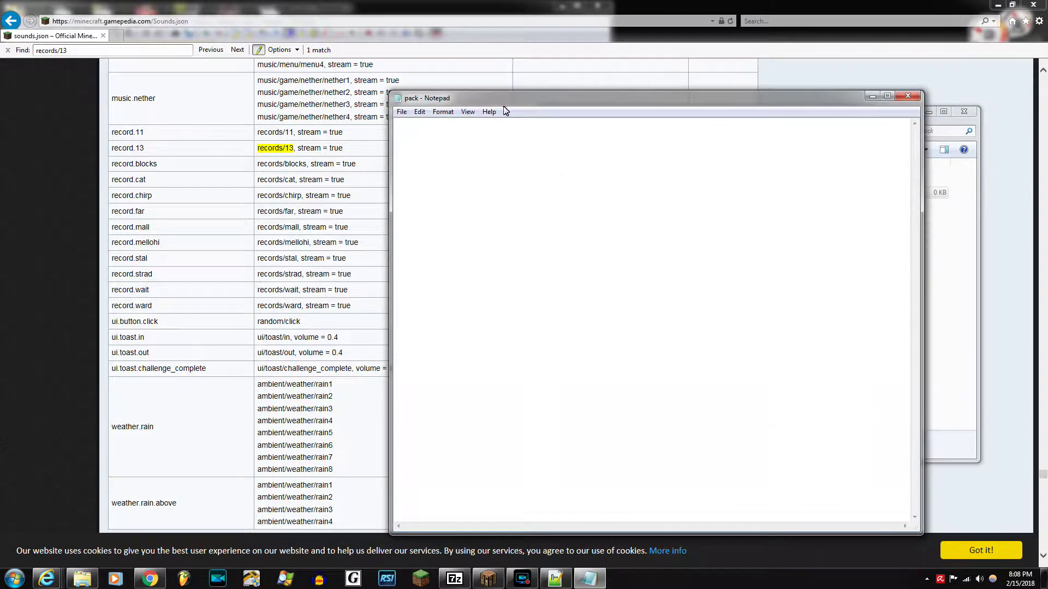
click(82, 578)
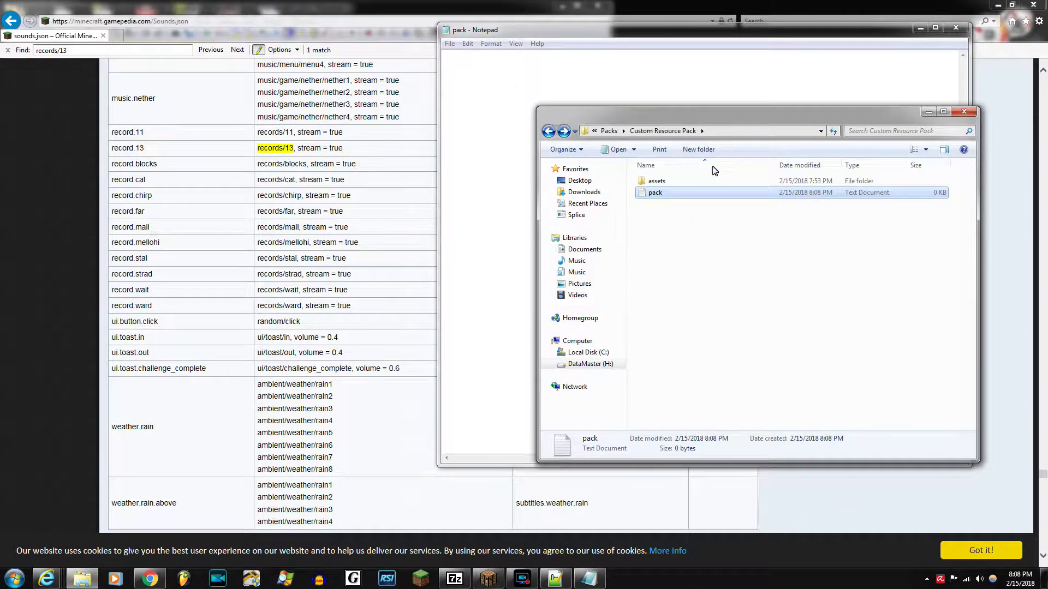
click(556, 579)
drag(108, 235, 105, 192)
key(ctrl+c)
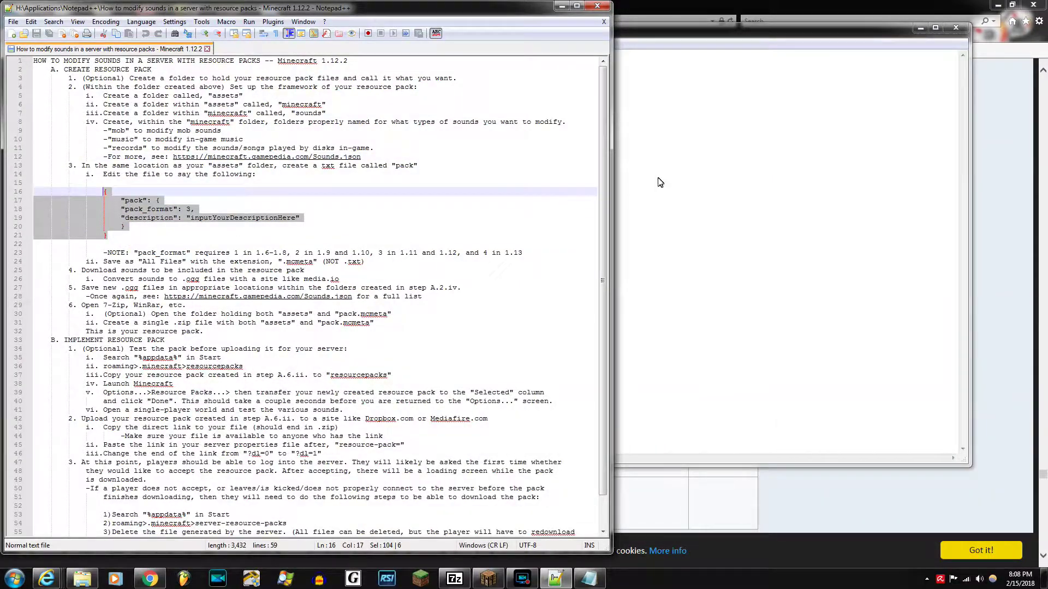
click(695, 164)
key(ctrl+v)
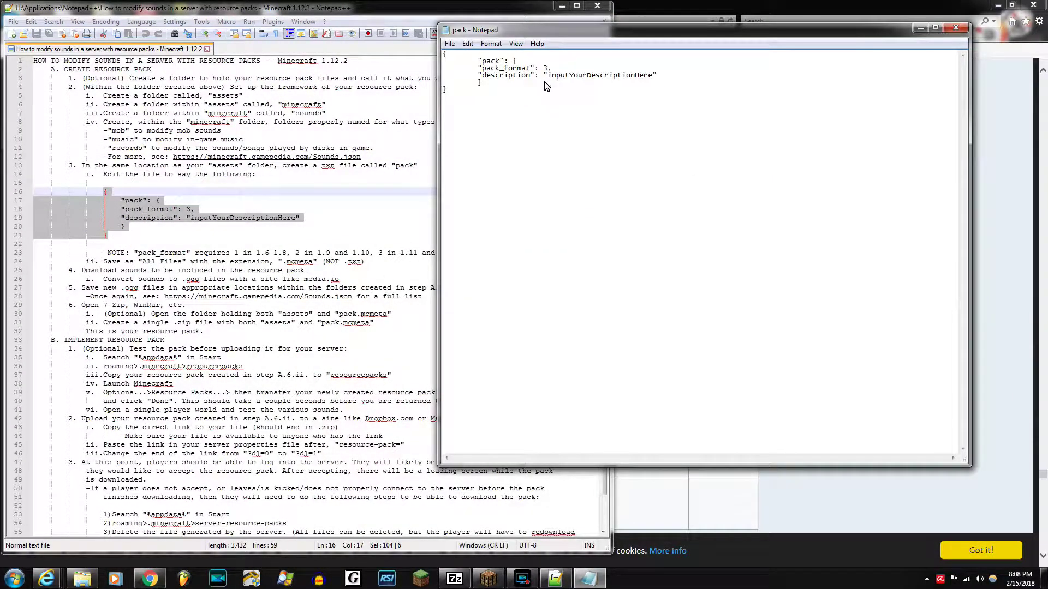
drag(548, 77, 652, 77)
text(Cus)
Step: Save the text as pack.mcmeta, with file type All Files, in Custom Sound Pack Construction > Packs > Custom Resource Pack
click(450, 44)
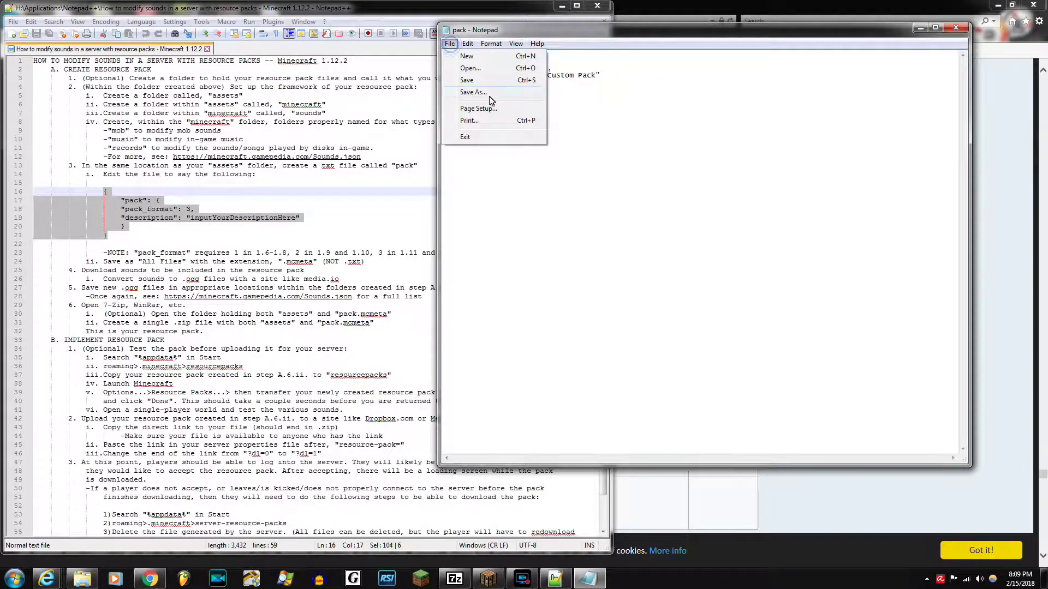
click(489, 94)
click(580, 304)
click(551, 319)
click(543, 289)
text(.)
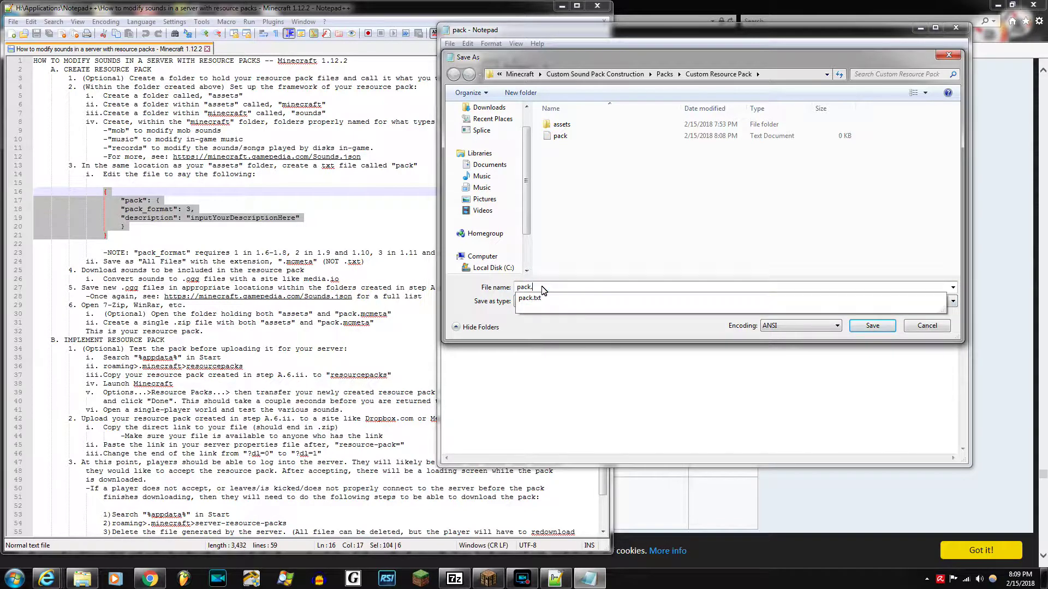
text(m)
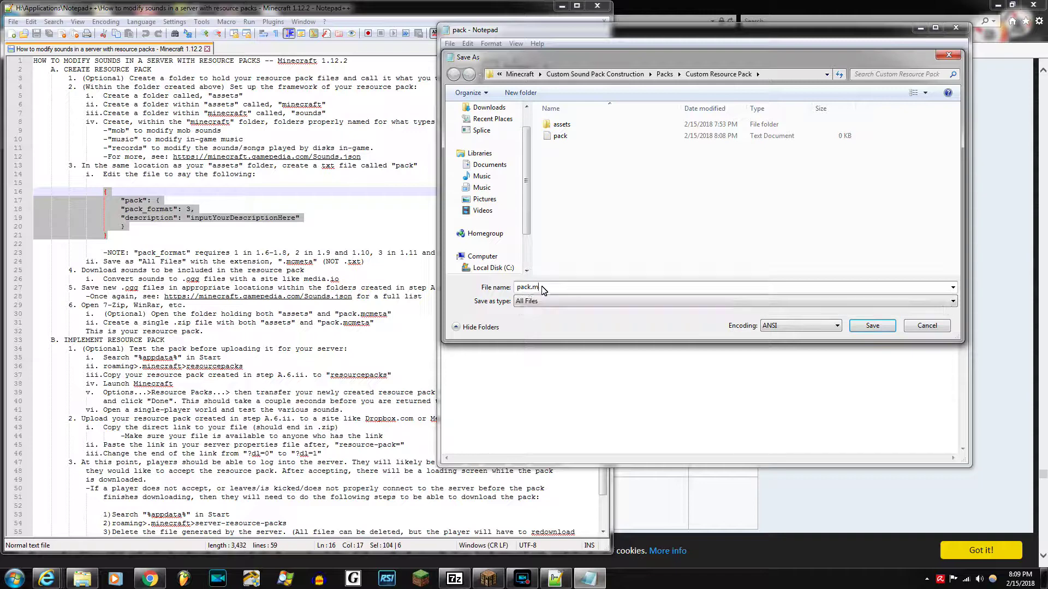
text(cmeta)
click(590, 80)
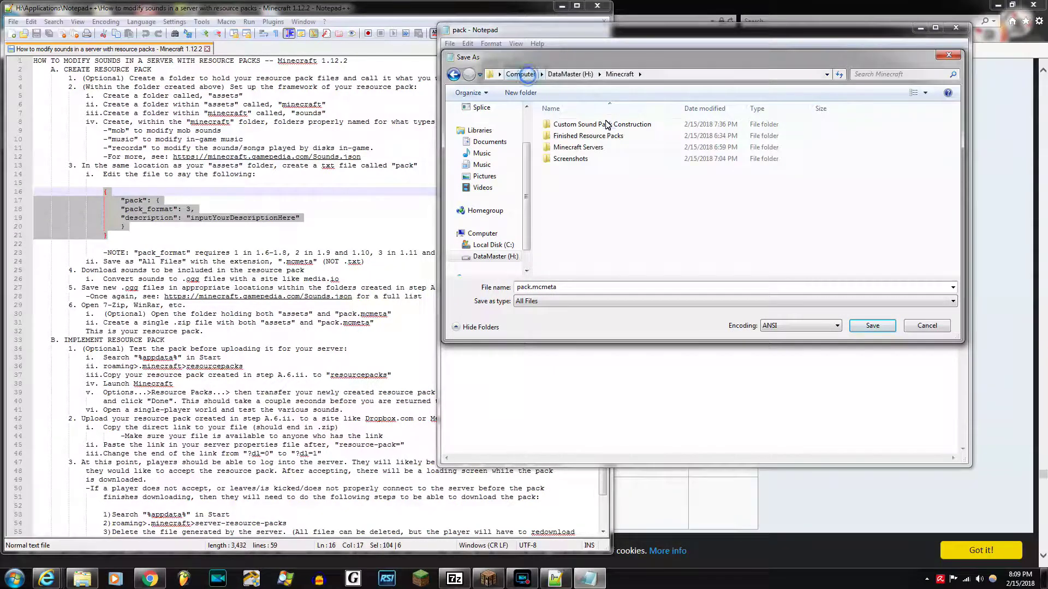
double_click(578, 125)
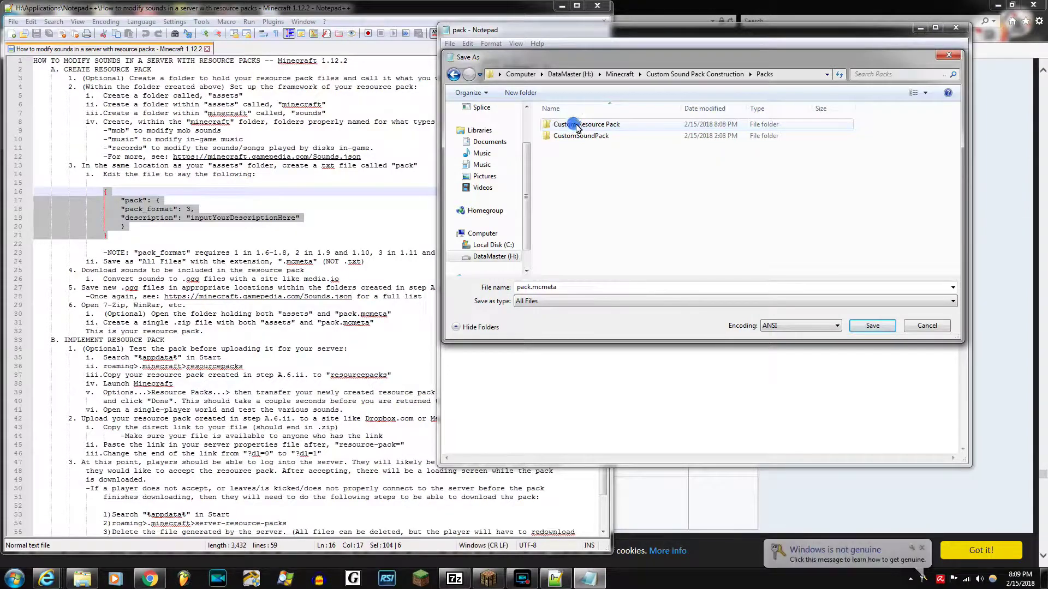
double_click(573, 124)
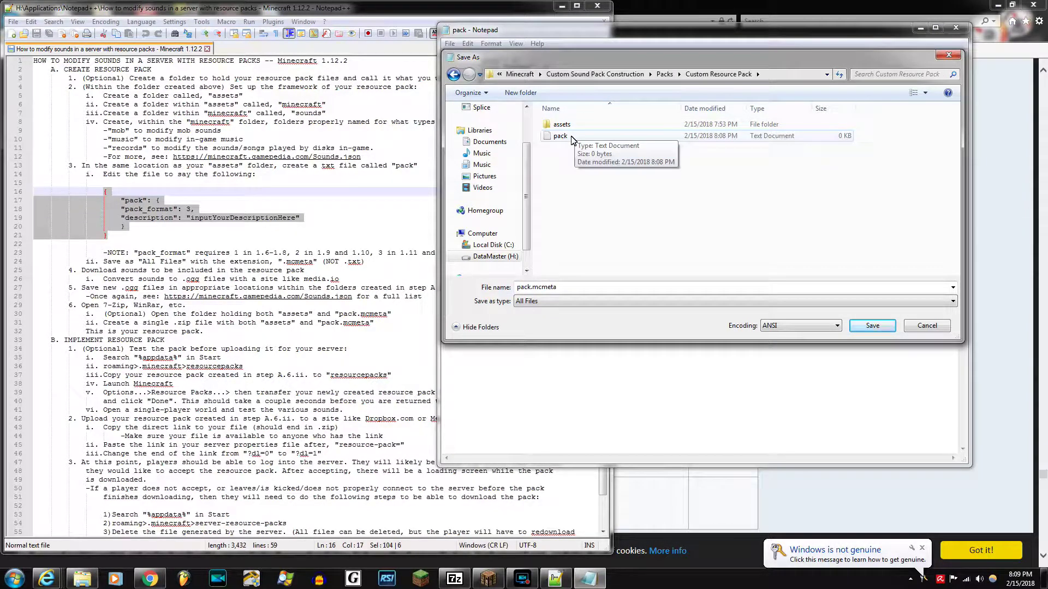
click(872, 326)
Step: Close the pack file and examine the guide's note on which pack_format number each Minecraft version requires
double_click(547, 69)
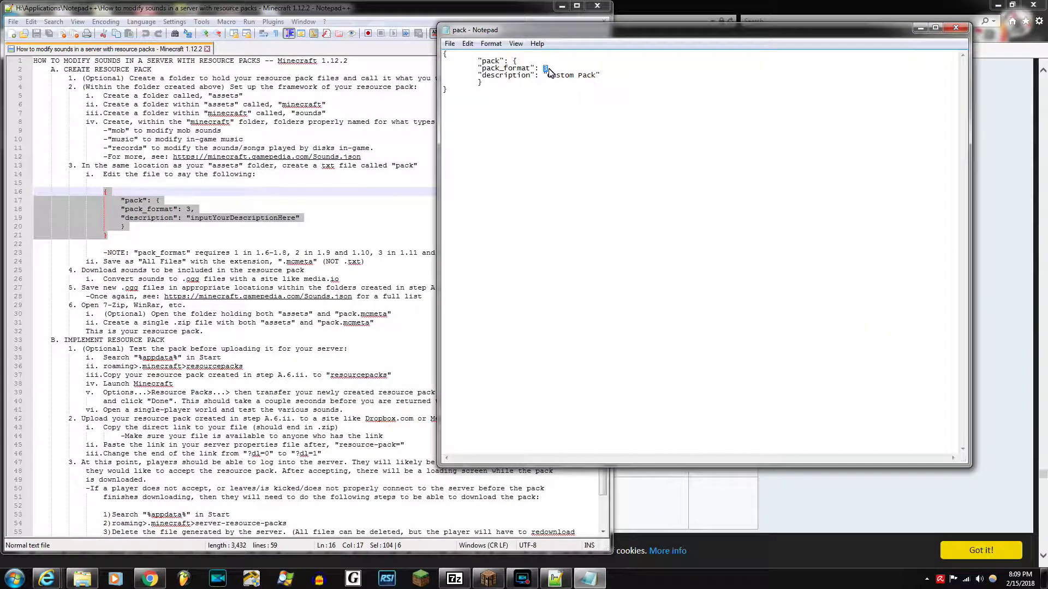
click(956, 27)
click(203, 252)
click(235, 253)
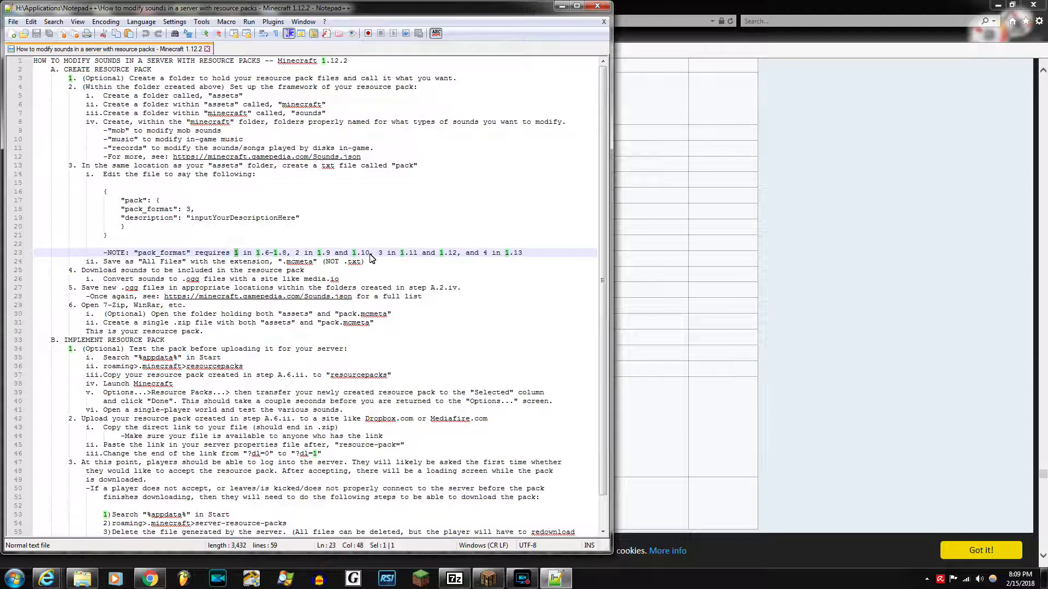
click(300, 253)
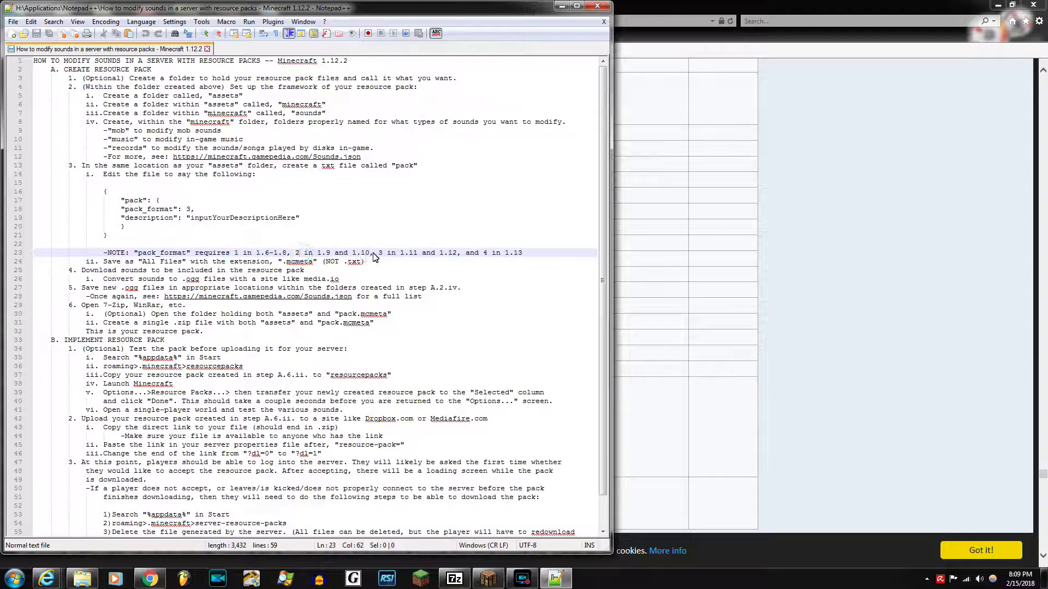
drag(404, 253, 457, 254)
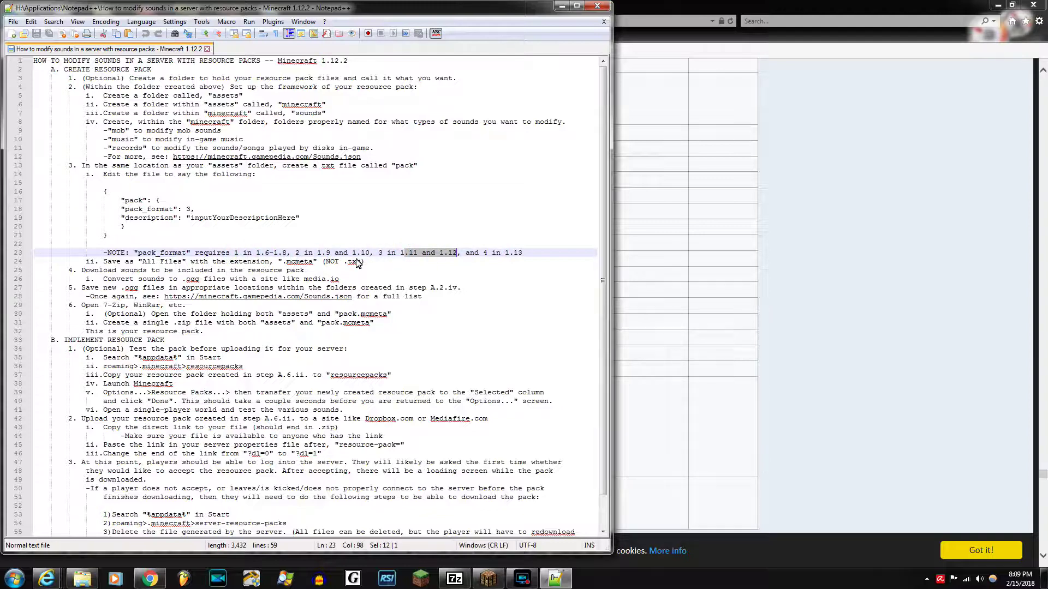
click(24, 62)
drag(37, 61, 362, 35)
click(382, 114)
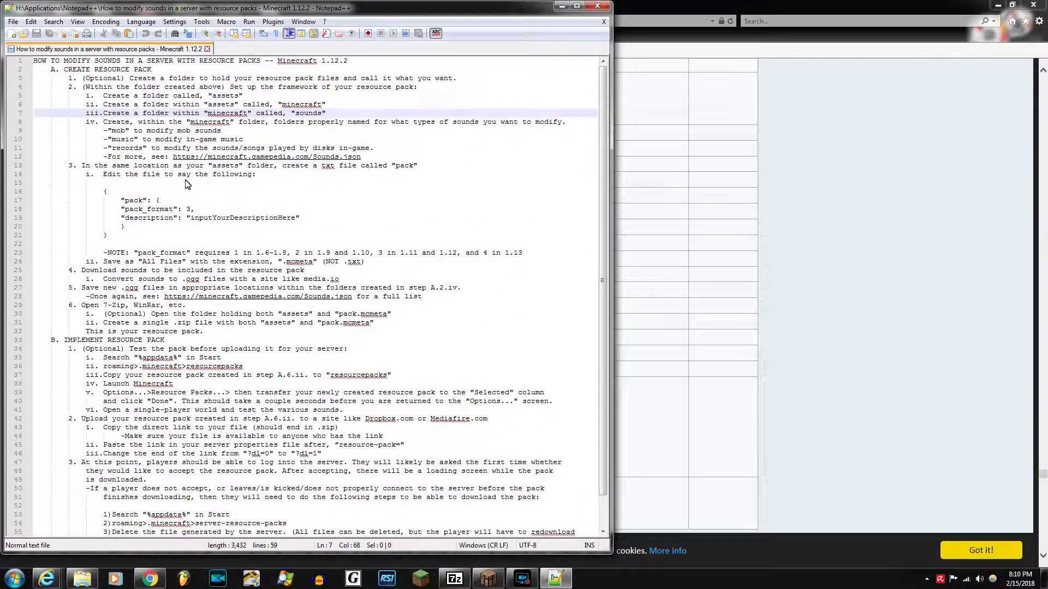
scroll(314, 385, down, 1)
scroll(315, 387, up, 1)
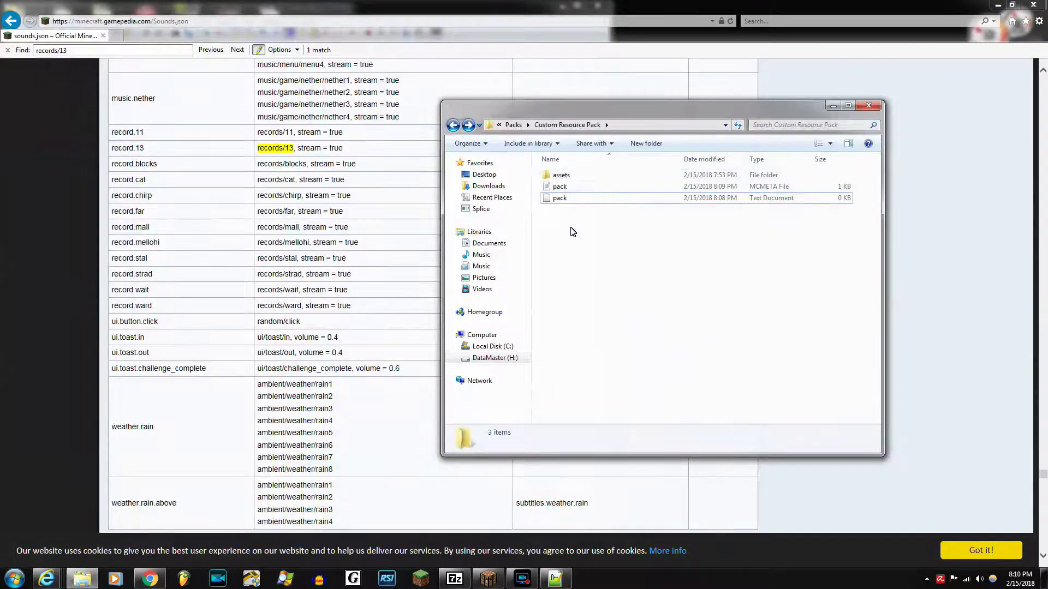
Step: Delete the empty pack text document from the Custom Resource Pack folder, keeping the MCMETA file
right_click(554, 199)
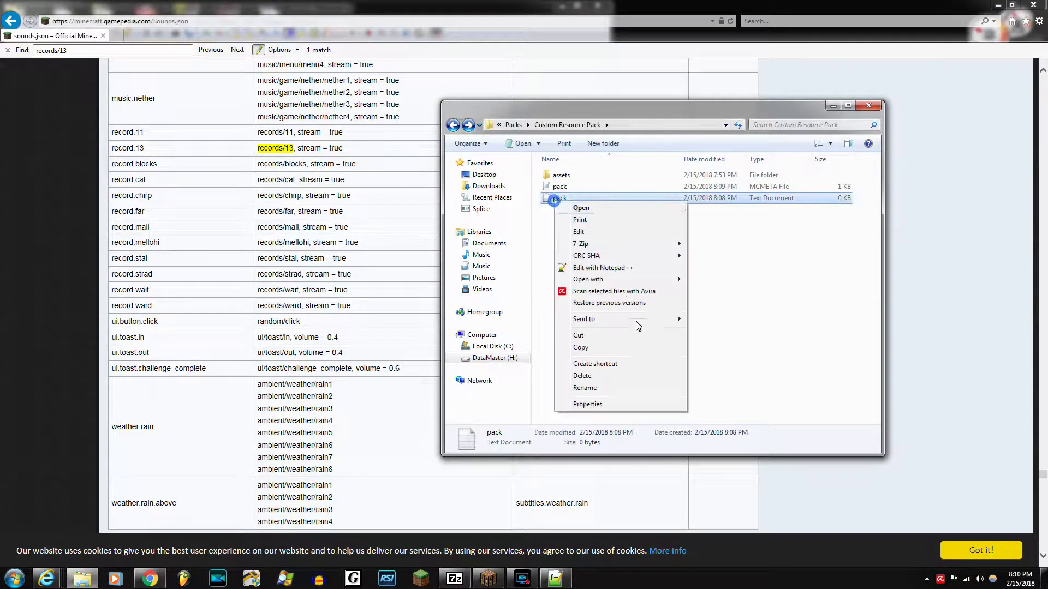
click(589, 377)
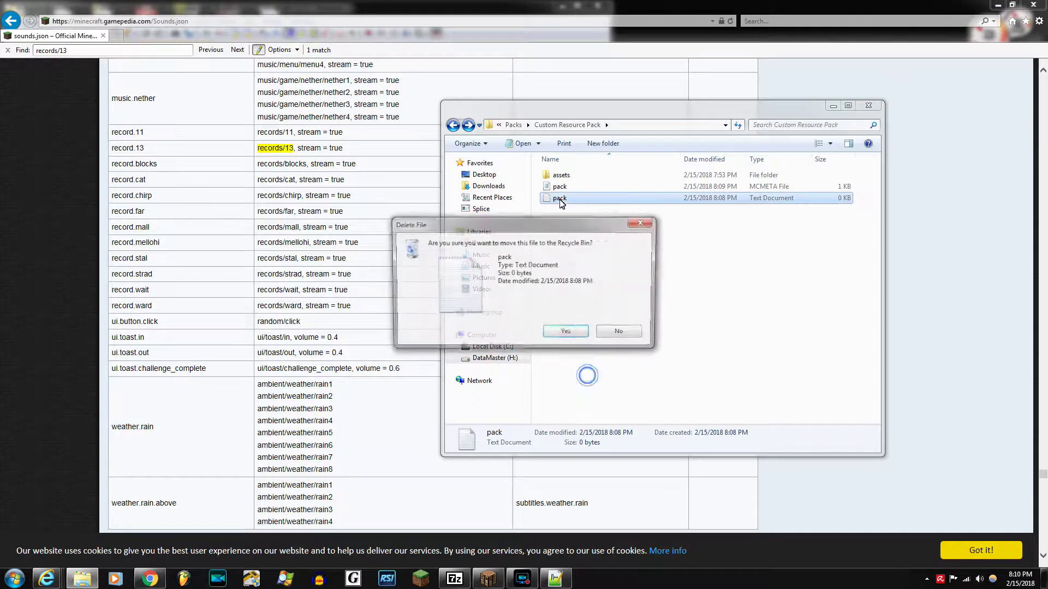
click(566, 338)
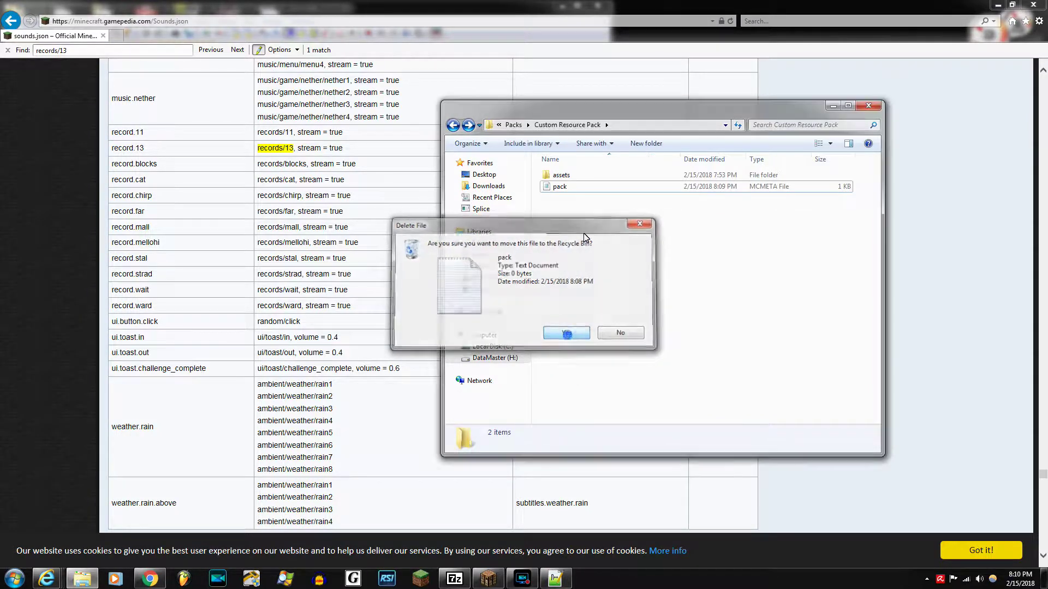
click(559, 189)
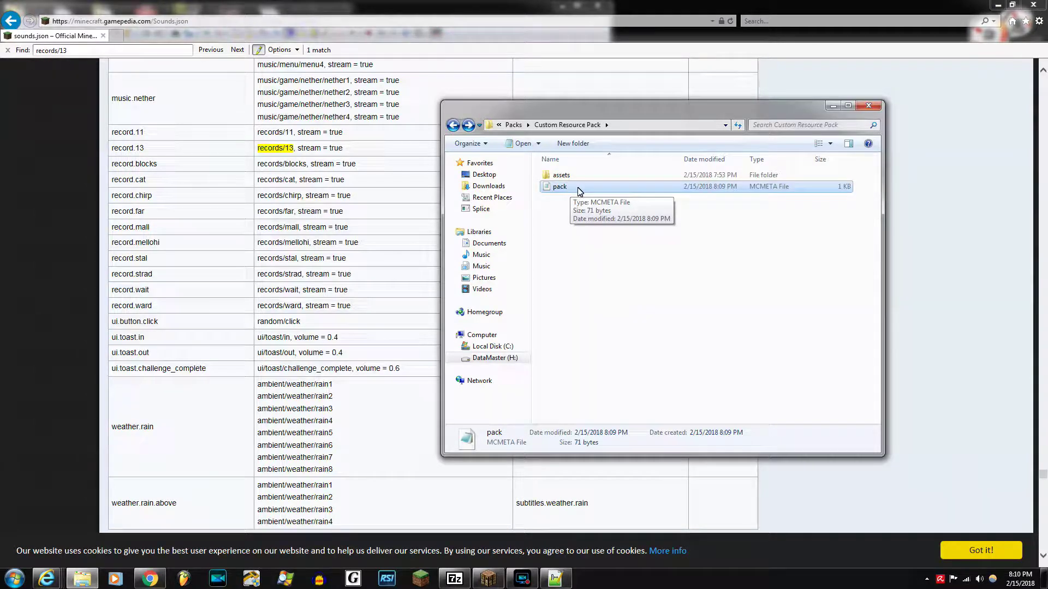
click(615, 229)
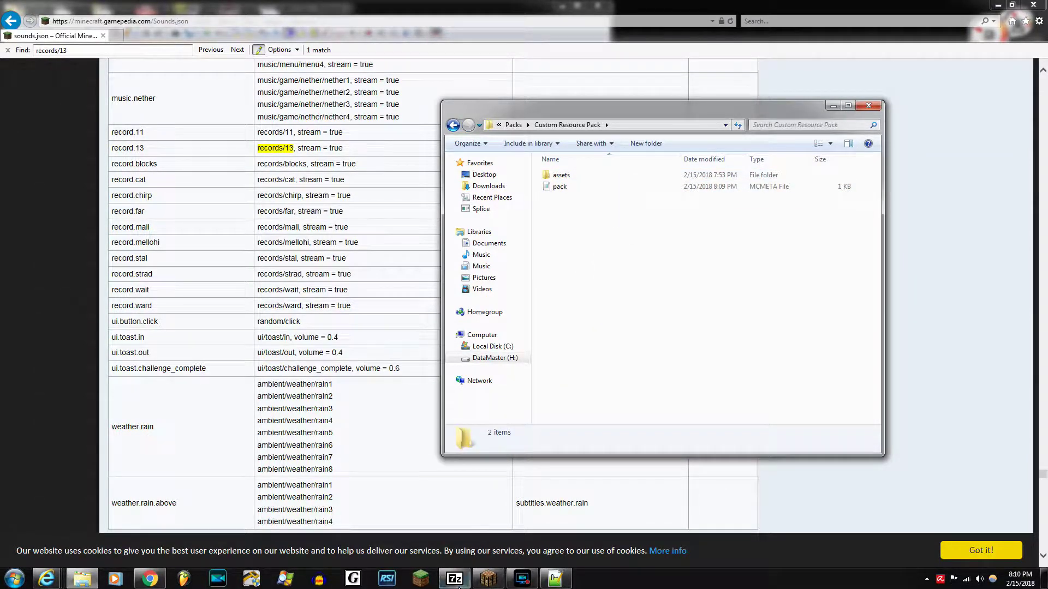
Step: Package the assets folder and pack.mcmeta with 7-Zip into a Custom Resource Pack zip in the Finished Resource Packs folder
click(454, 579)
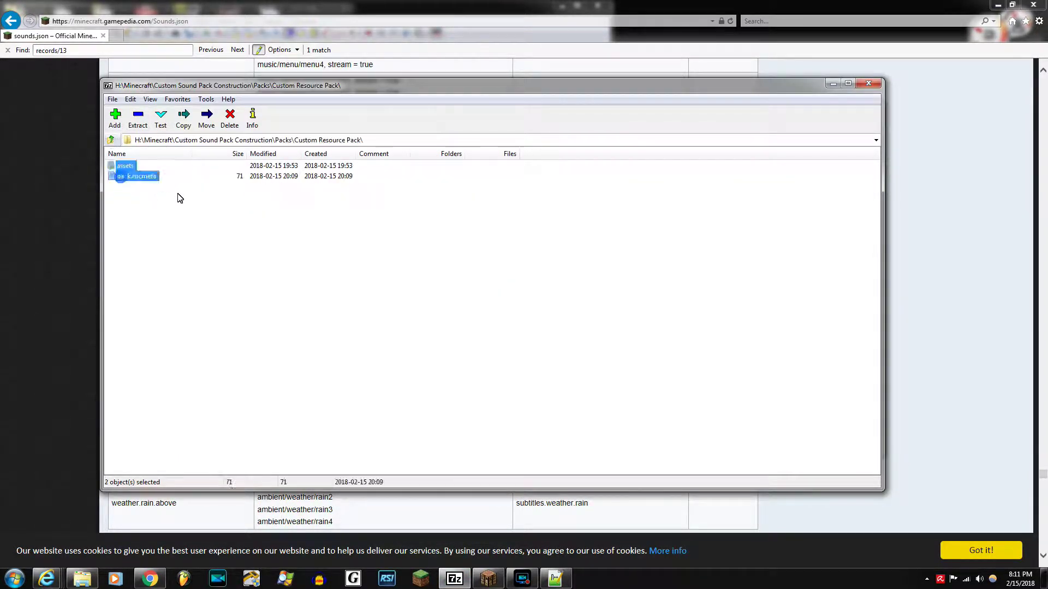
click(163, 197)
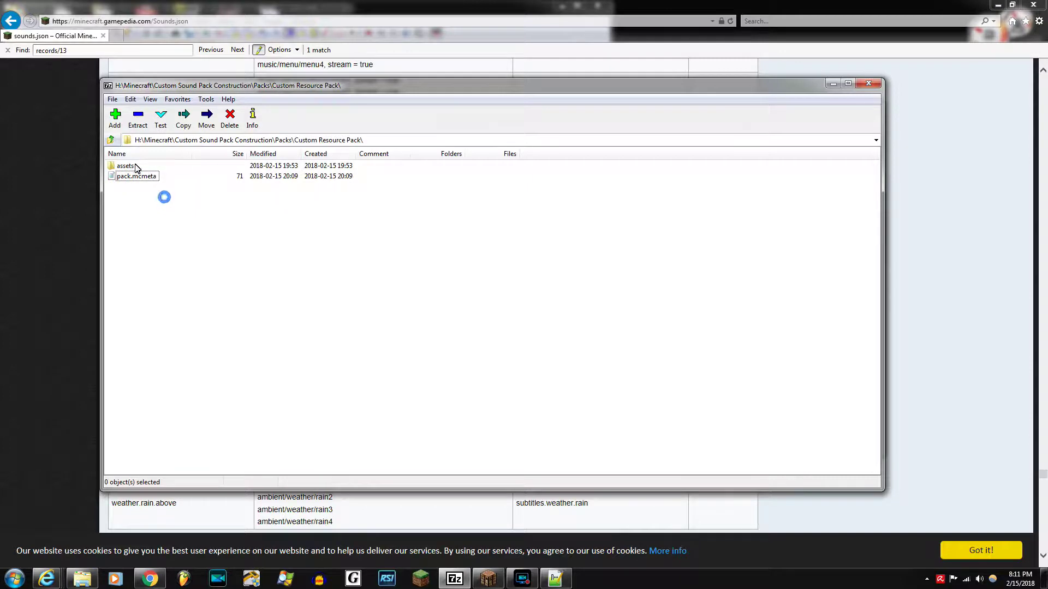
click(115, 116)
click(682, 143)
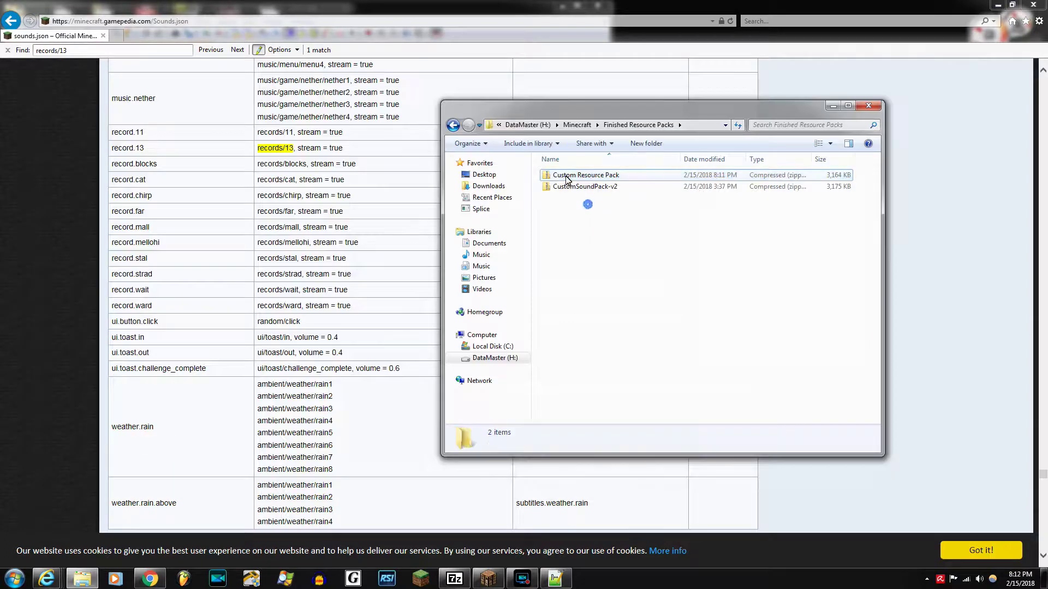
click(580, 177)
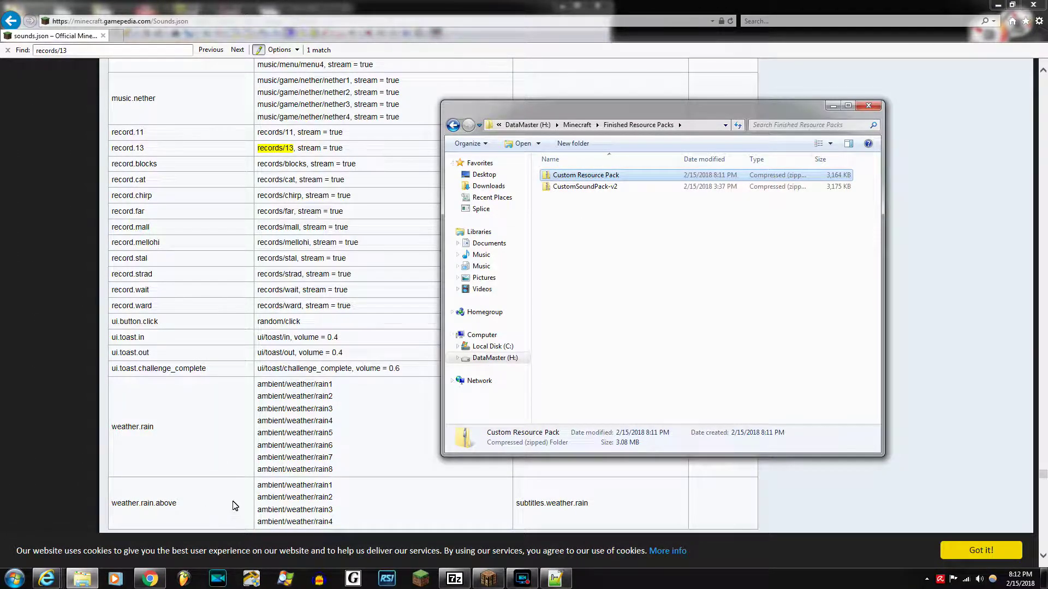
Step: Copy the Custom Resource Pack zip from Finished Resource Packs into the .minecraft resourcepacks folder, reached through %appdata%
drag(562, 110, 656, 121)
click(15, 578)
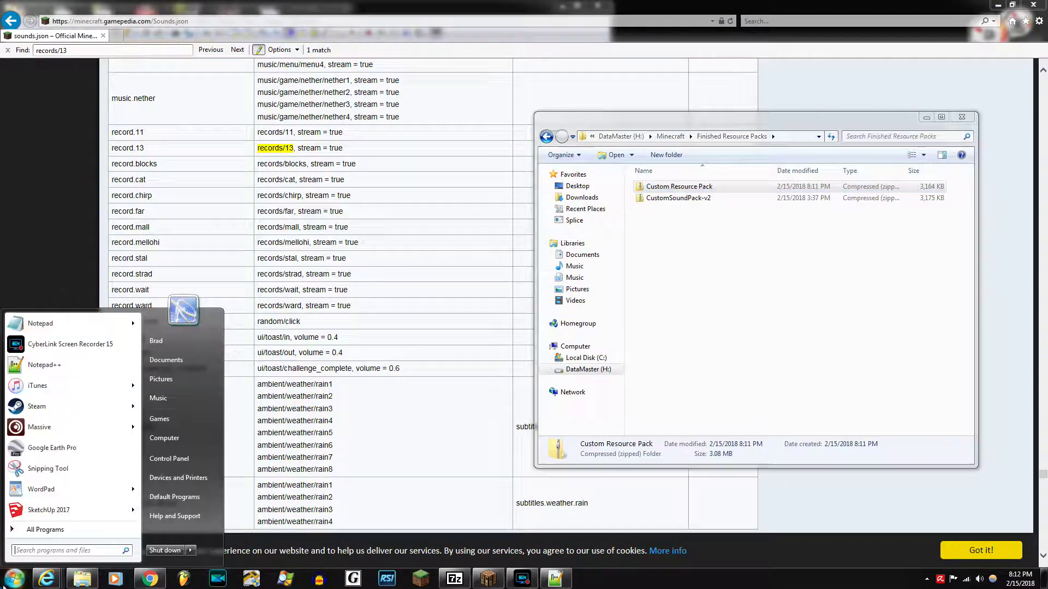
text(%app)
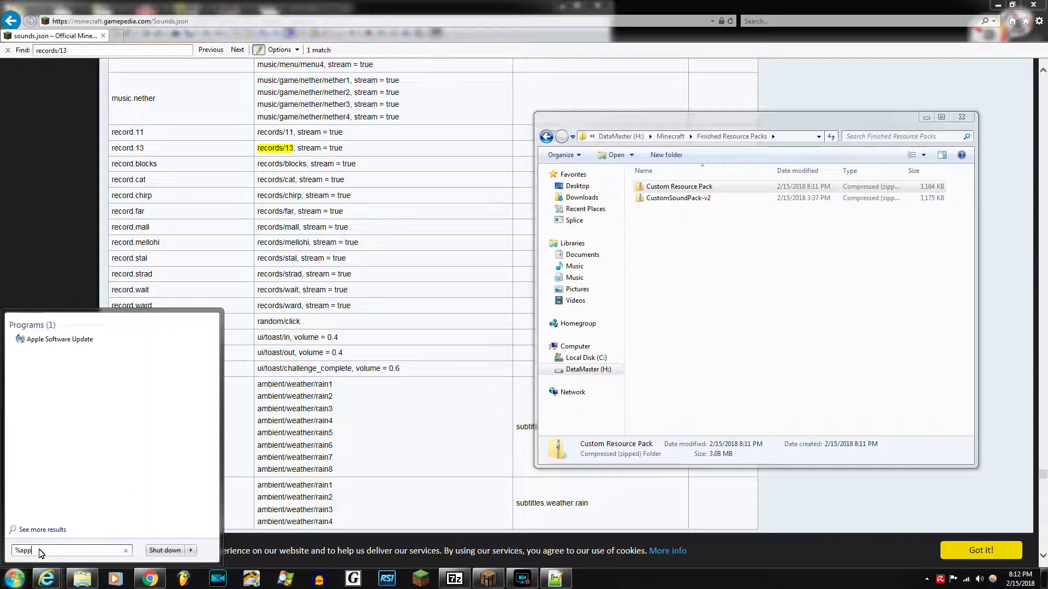
text(data%)
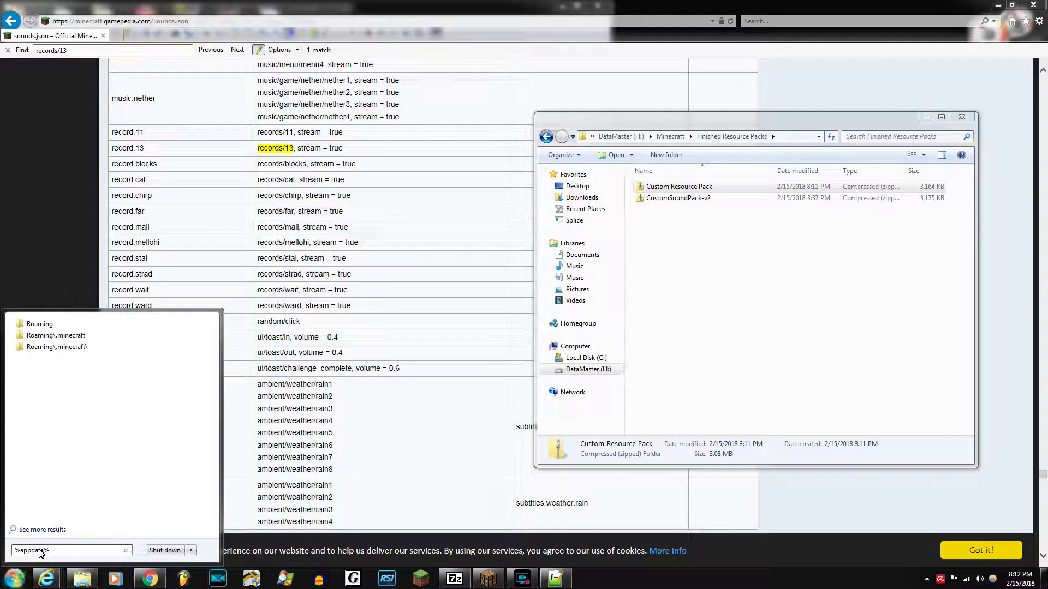
click(70, 335)
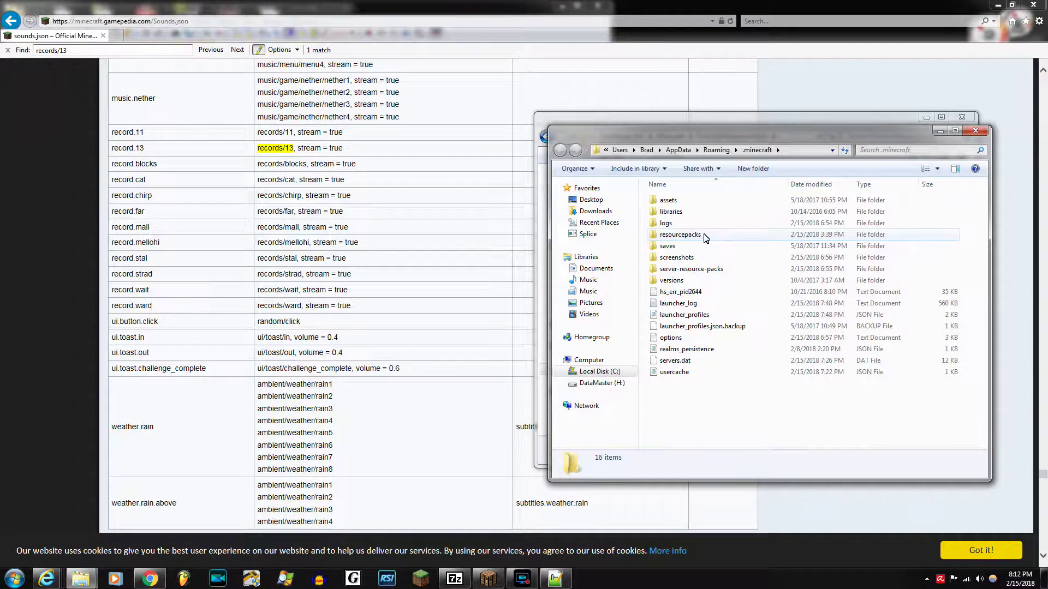
double_click(681, 234)
drag(735, 140, 268, 123)
drag(666, 190, 273, 224)
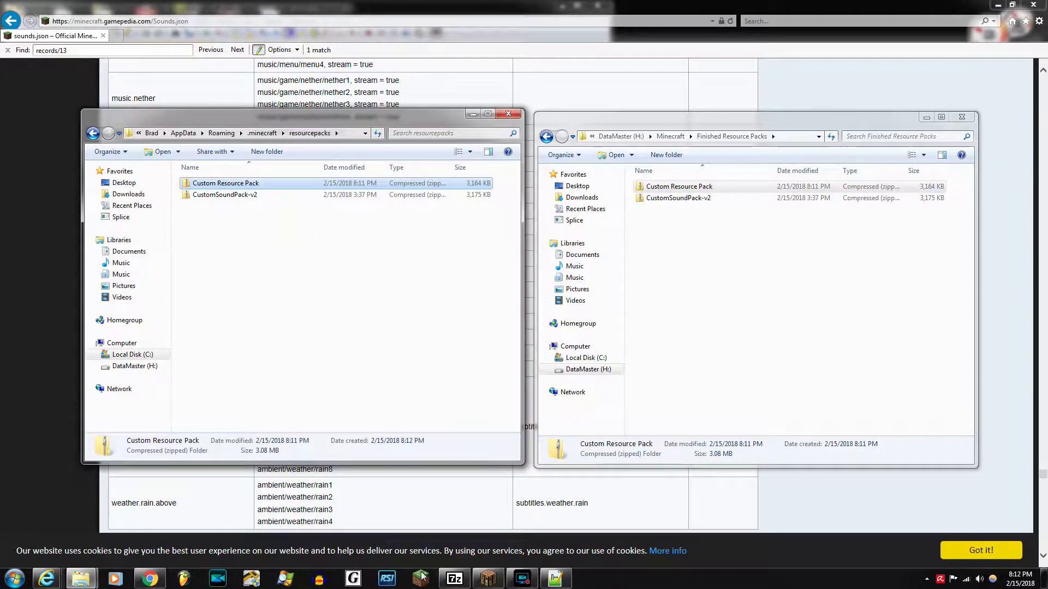
Step: Switch to Minecraft 1.12.2, add Custom Resource Pack.zip to the selected resource packs and return to the title screen
click(473, 581)
click(461, 395)
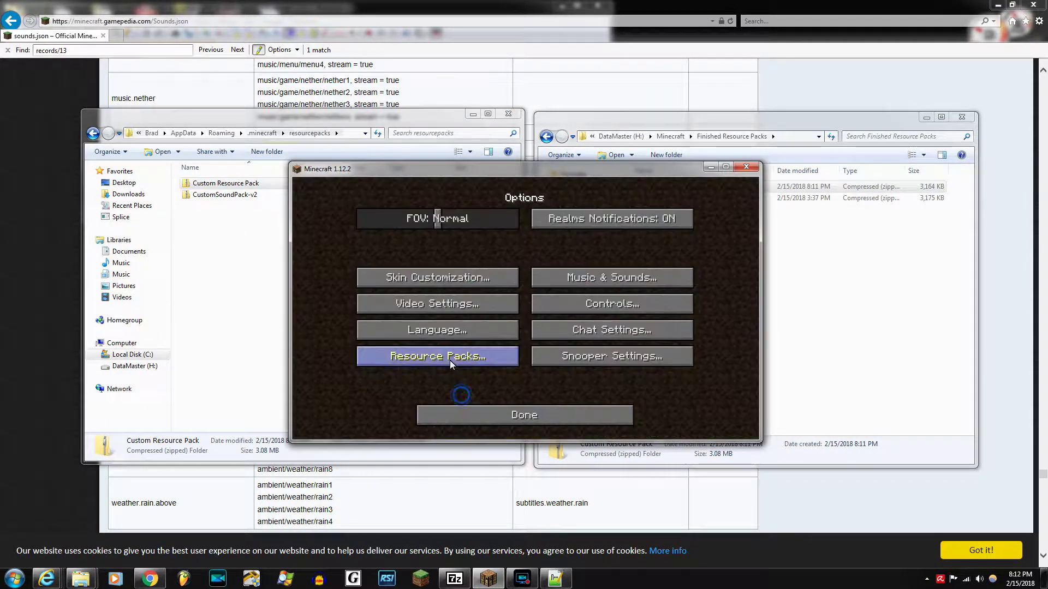
click(450, 360)
mouse_move(362, 244)
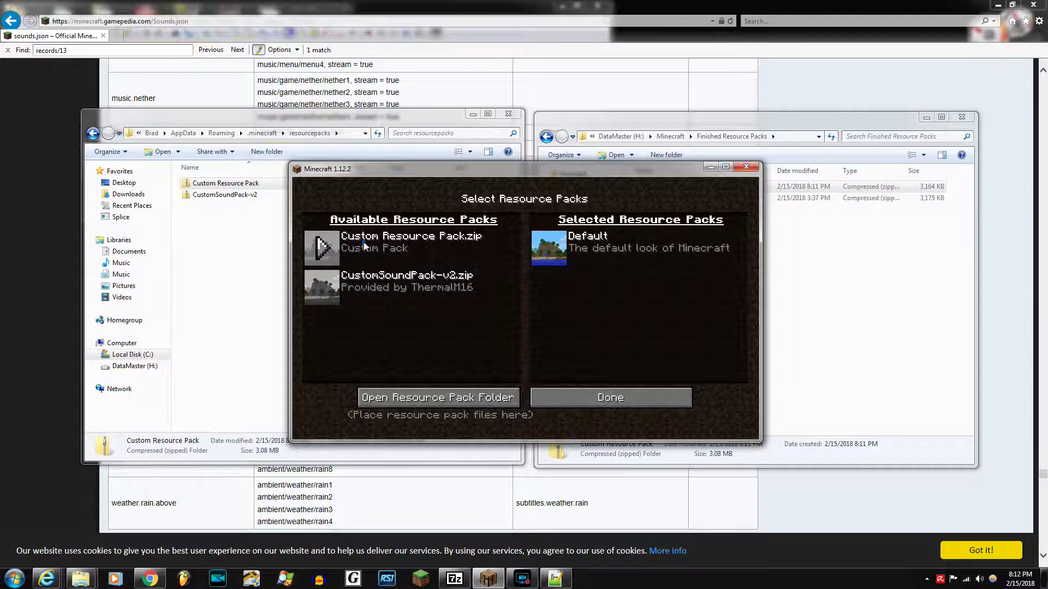
click(324, 249)
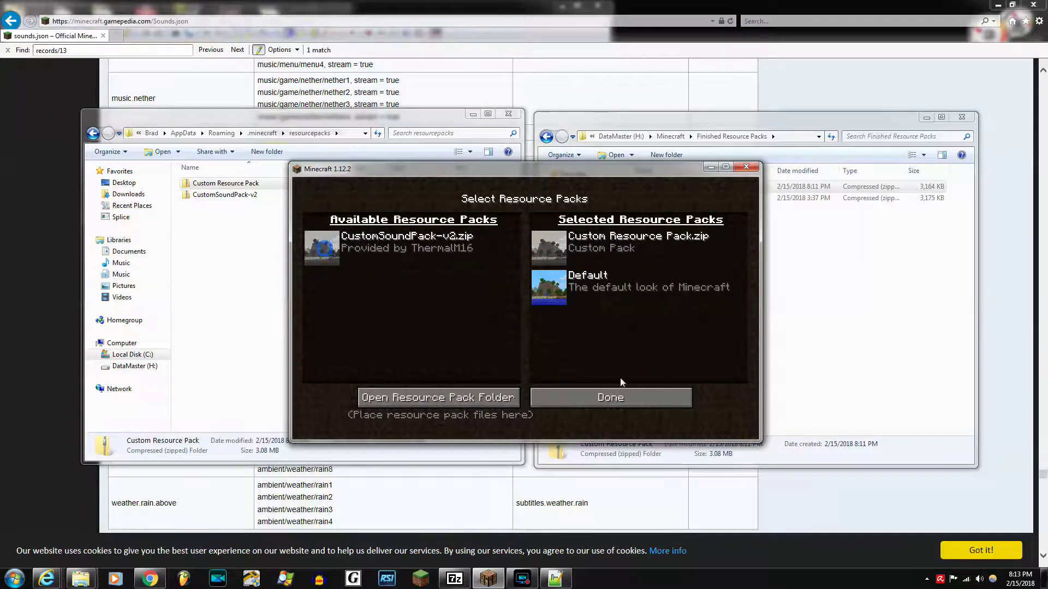
click(601, 402)
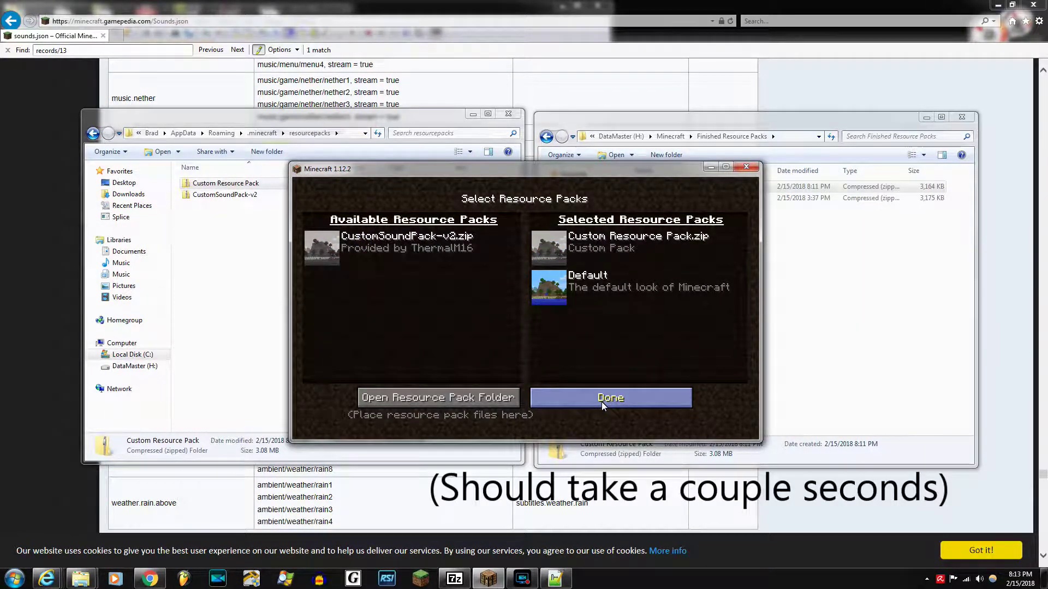
click(512, 406)
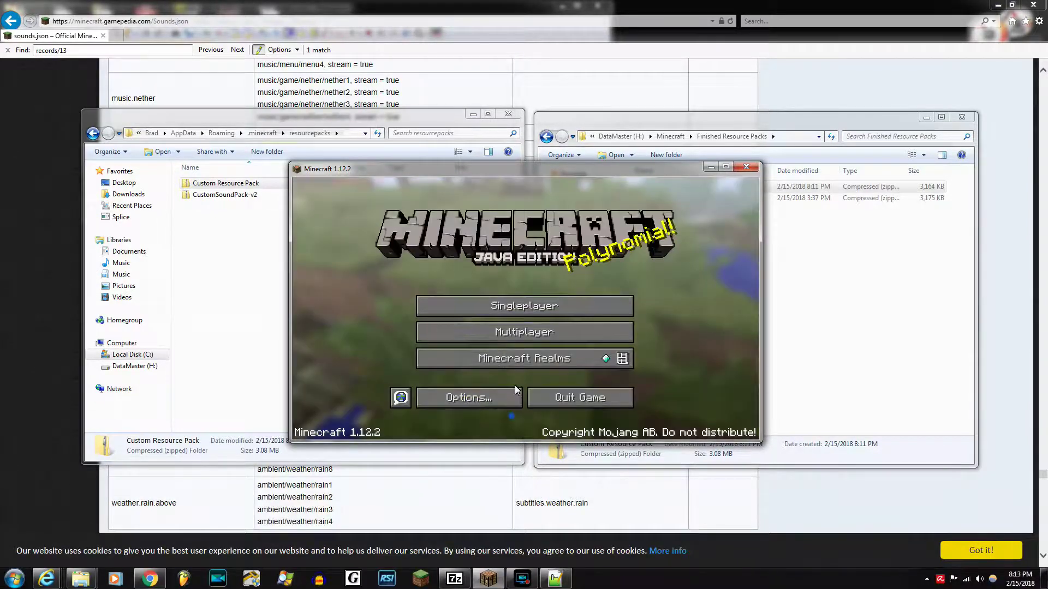
click(481, 306)
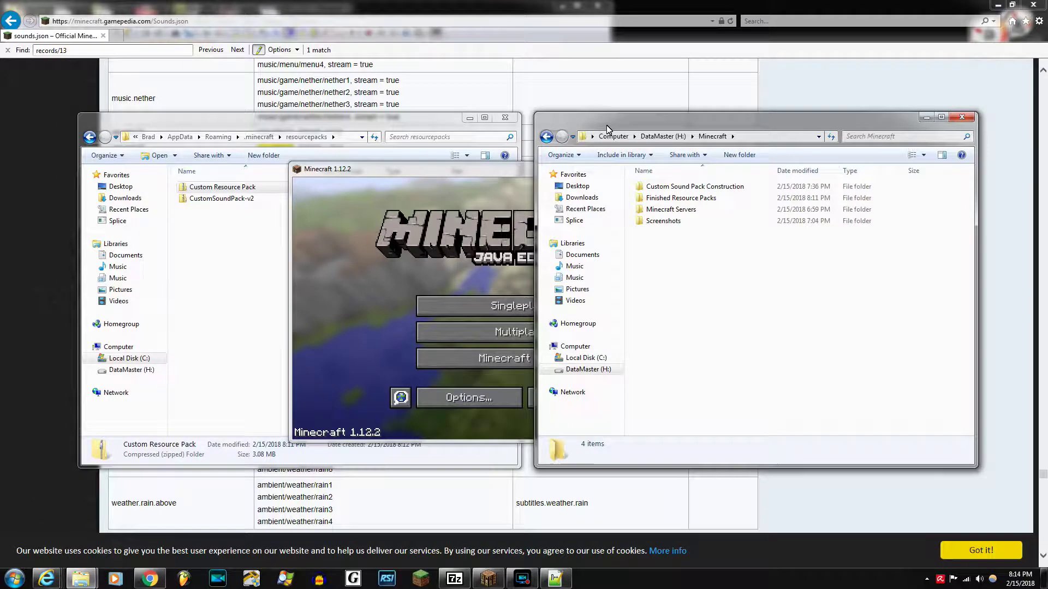
Step: Switch to Internet Explorer and open the Dropbox website in a new tab
click(154, 69)
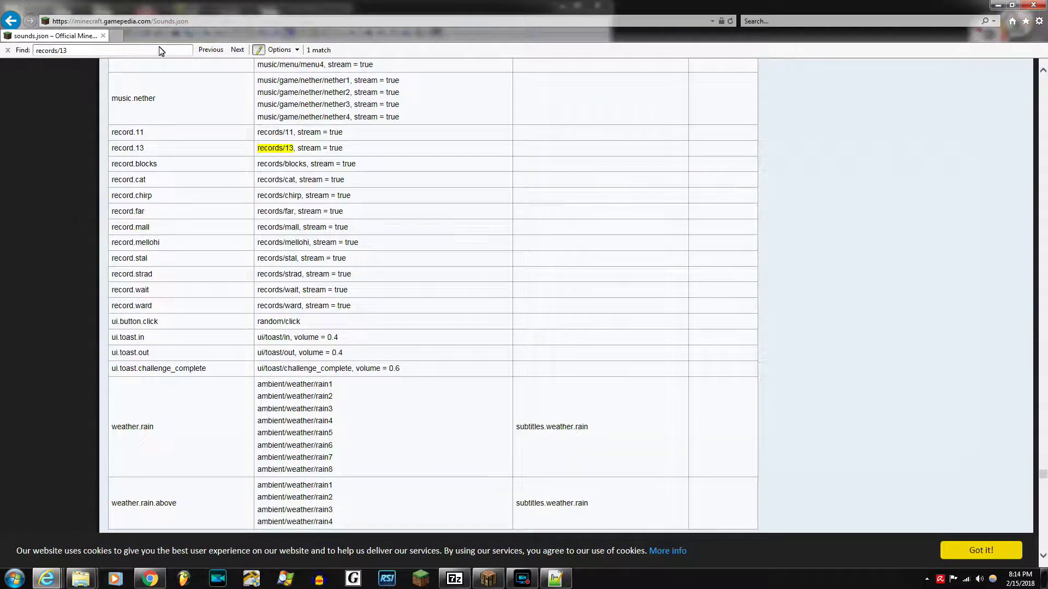
click(117, 36)
text(dro)
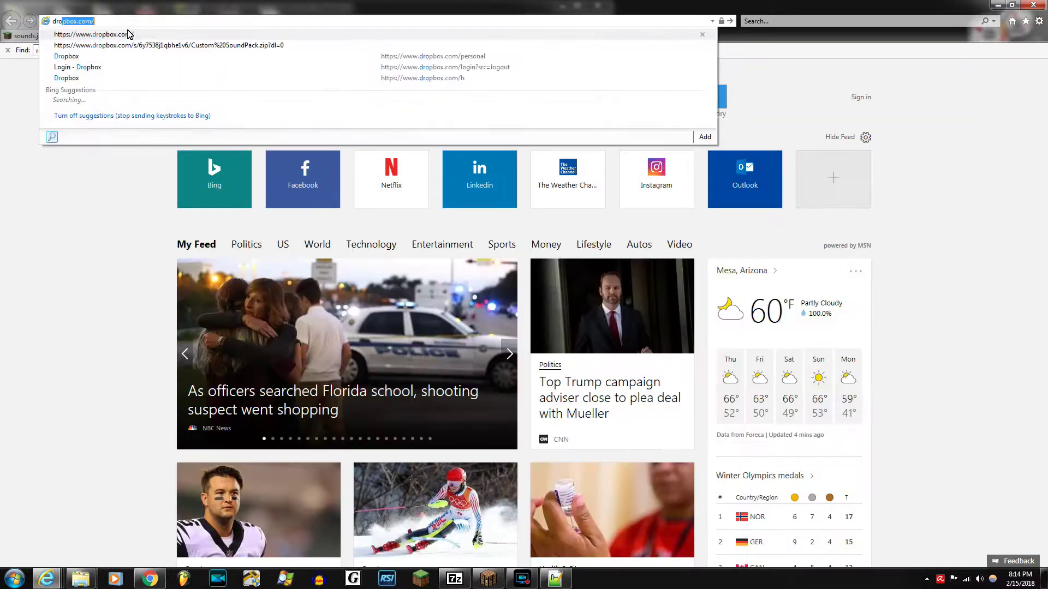
key(Return)
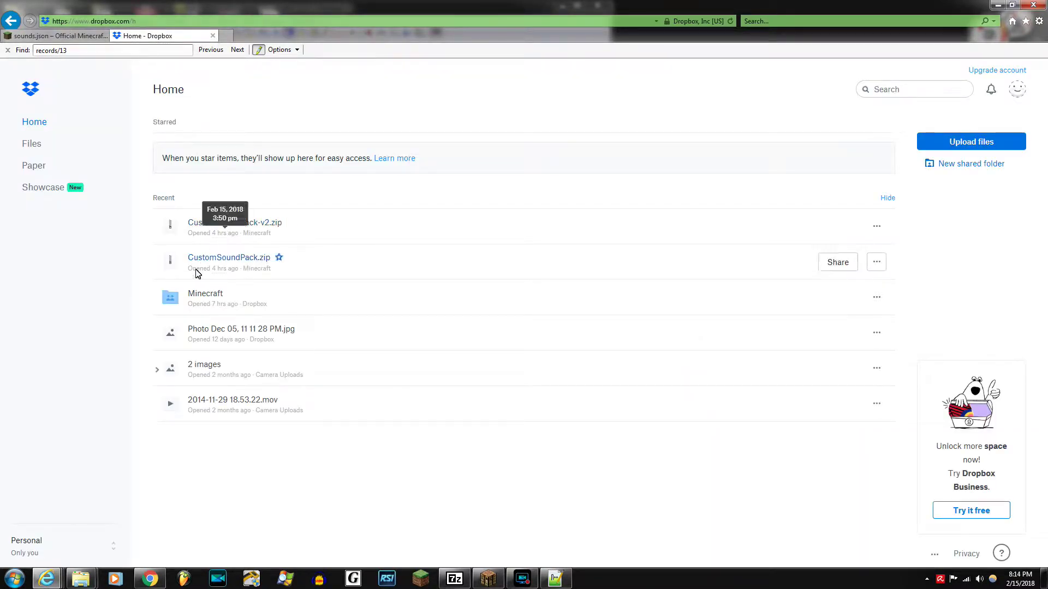
Step: Upload the Custom Resource Pack zip from Minecraft > Finished Resource Packs on drive H: to the Minecraft folder in Dropbox
click(971, 142)
click(51, 240)
click(50, 242)
double_click(124, 156)
double_click(148, 87)
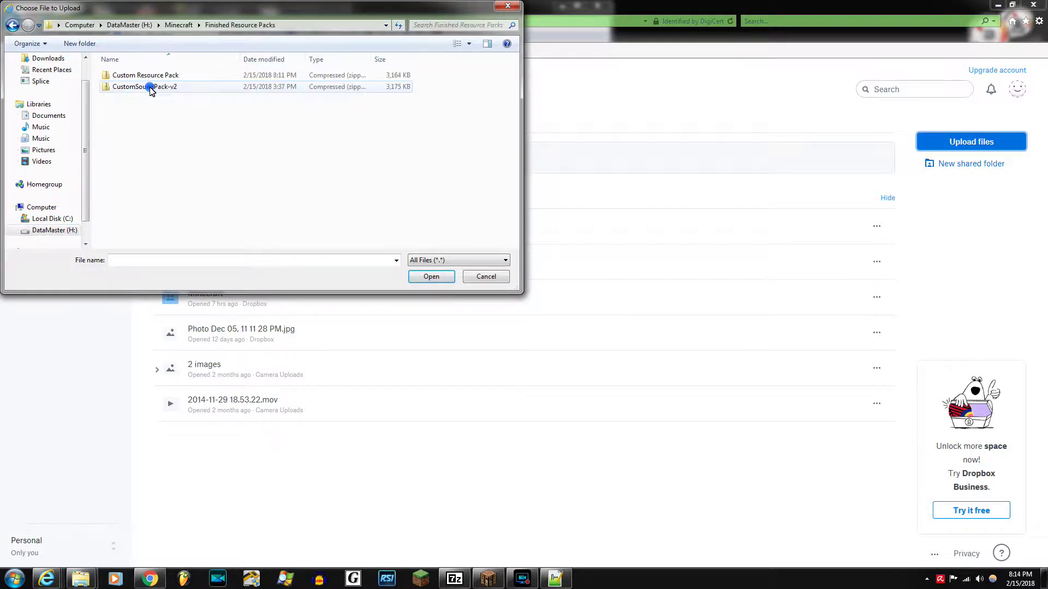
click(151, 76)
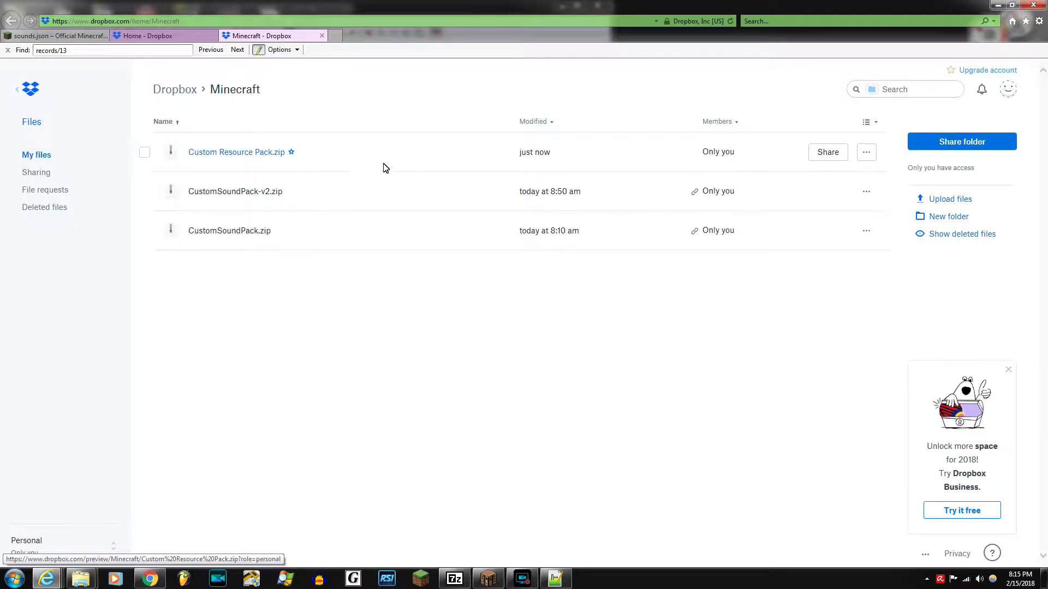
Step: Create a share link for Custom Resource Pack.zip and copy it, allowing the webpage to access the clipboard
click(835, 153)
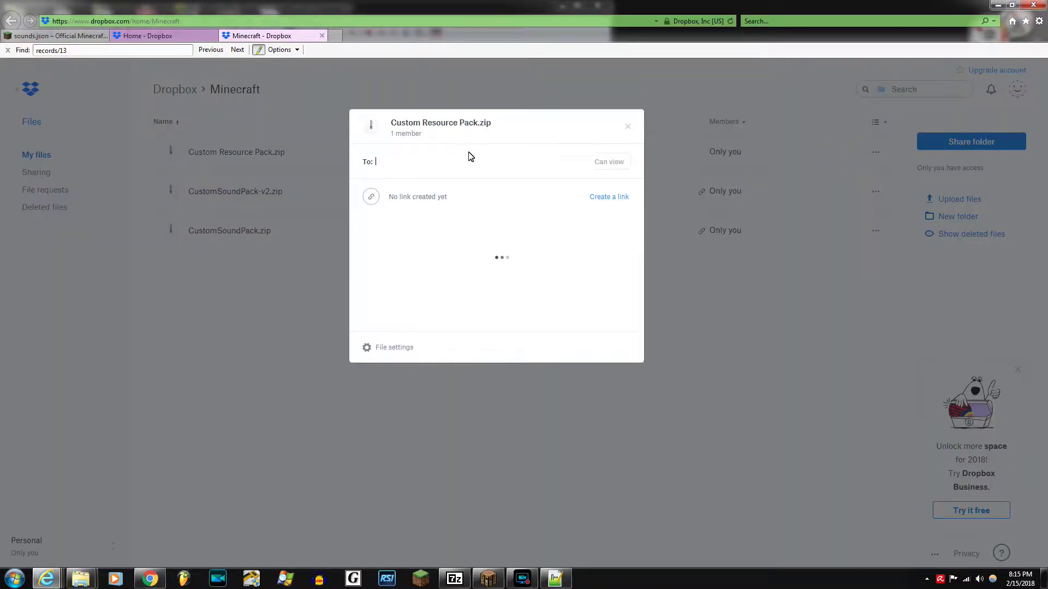
click(597, 202)
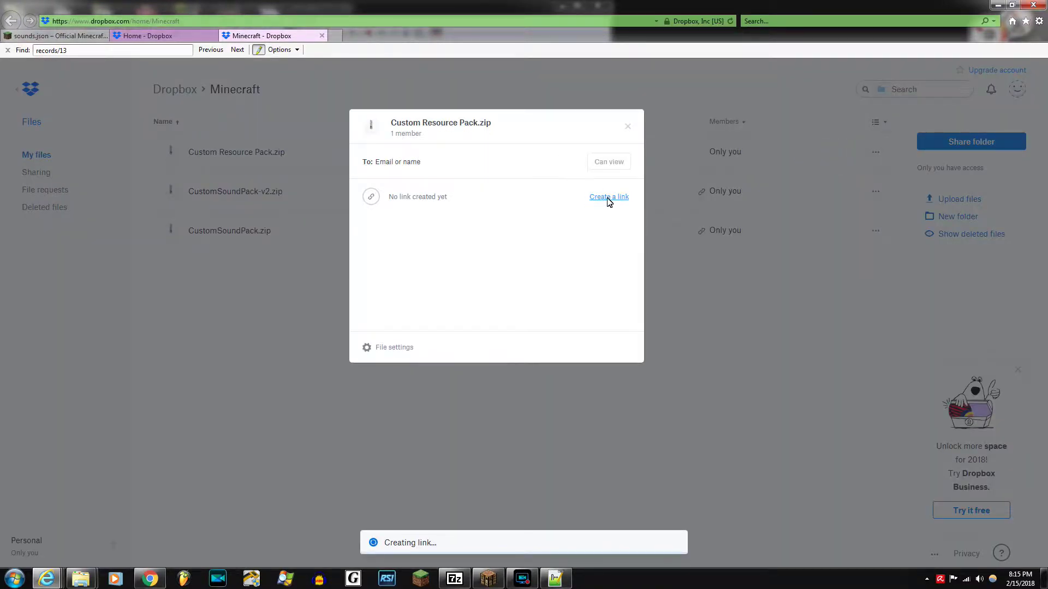
click(614, 199)
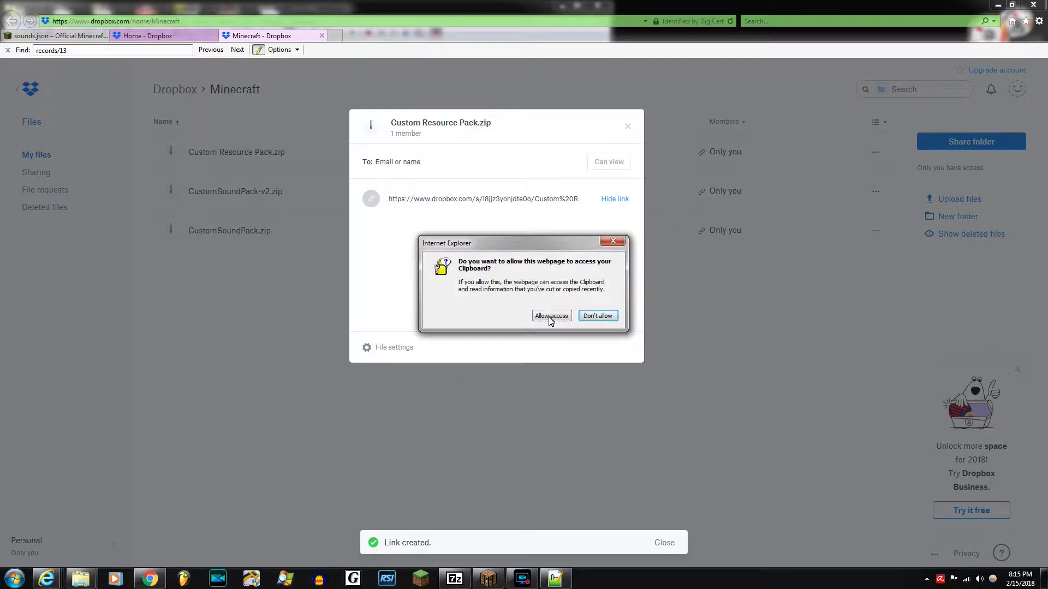
click(551, 318)
Step: Open the server properties file from Minecraft Servers > N&Z World-Based Server on drive H: in Notepad
mouse_move(80, 578)
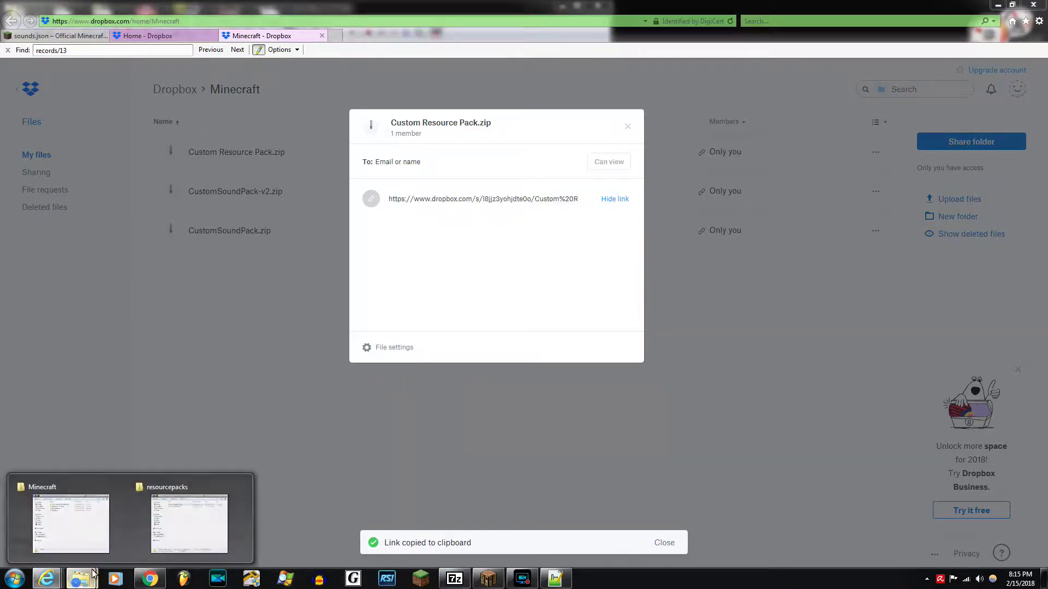
click(100, 518)
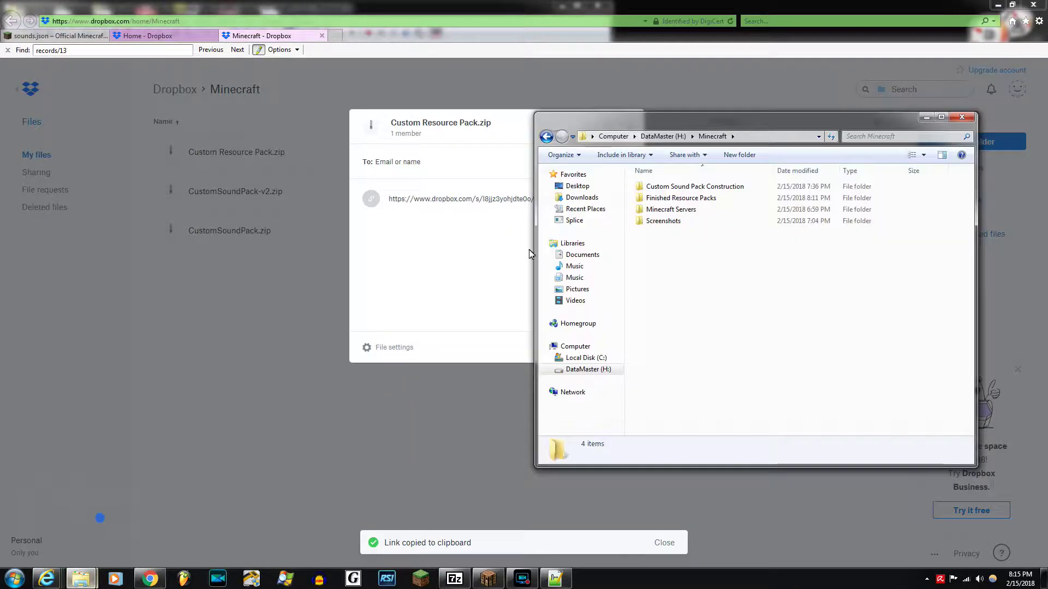
double_click(671, 209)
double_click(674, 196)
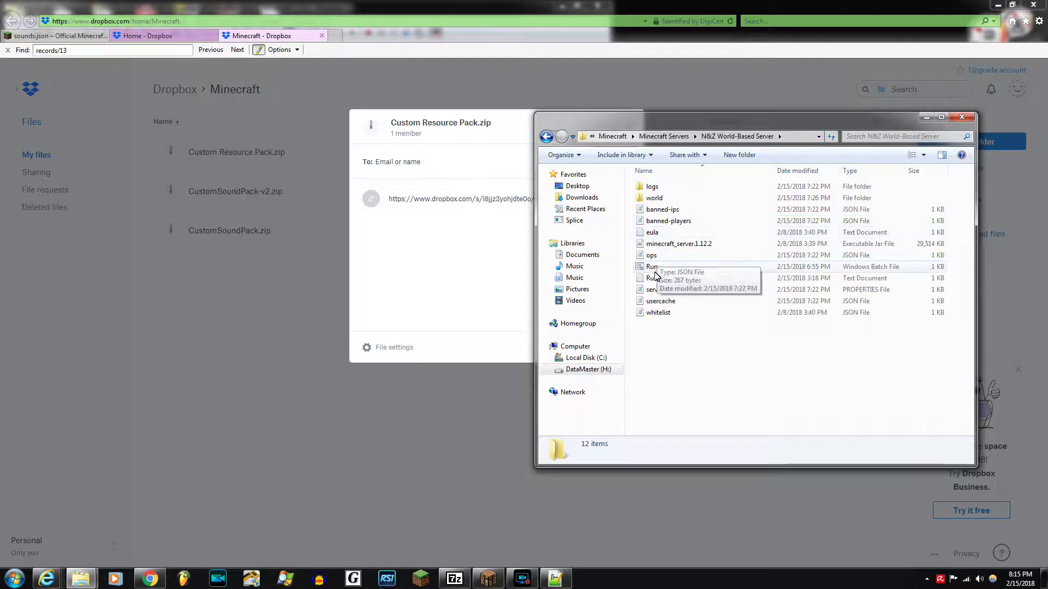
double_click(655, 290)
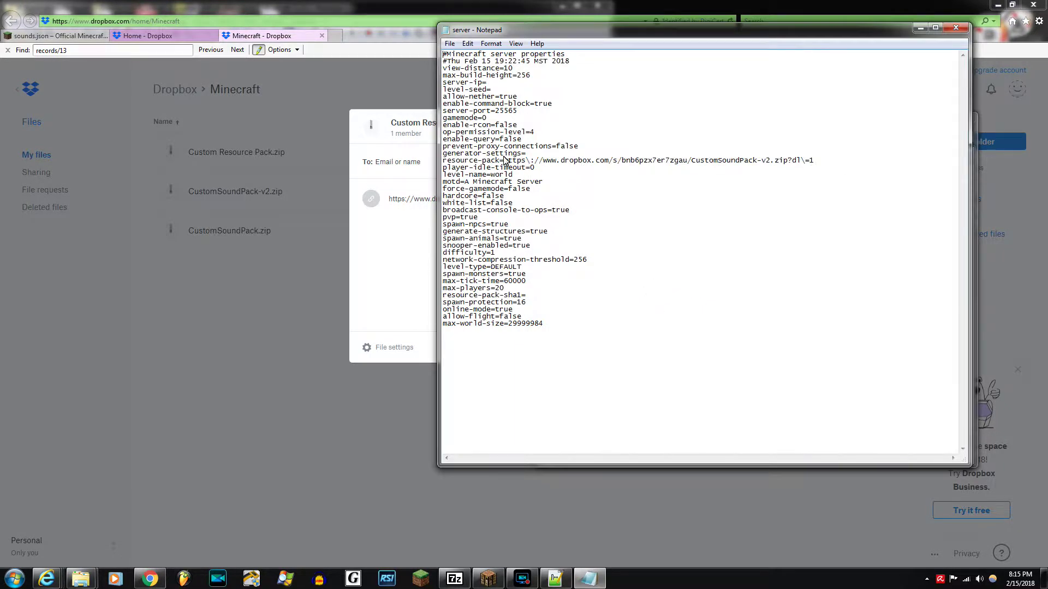
Step: Replace the resource-pack value with the copied Dropbox link, change its ending to dl=1, and save and close the file
drag(505, 162, 808, 164)
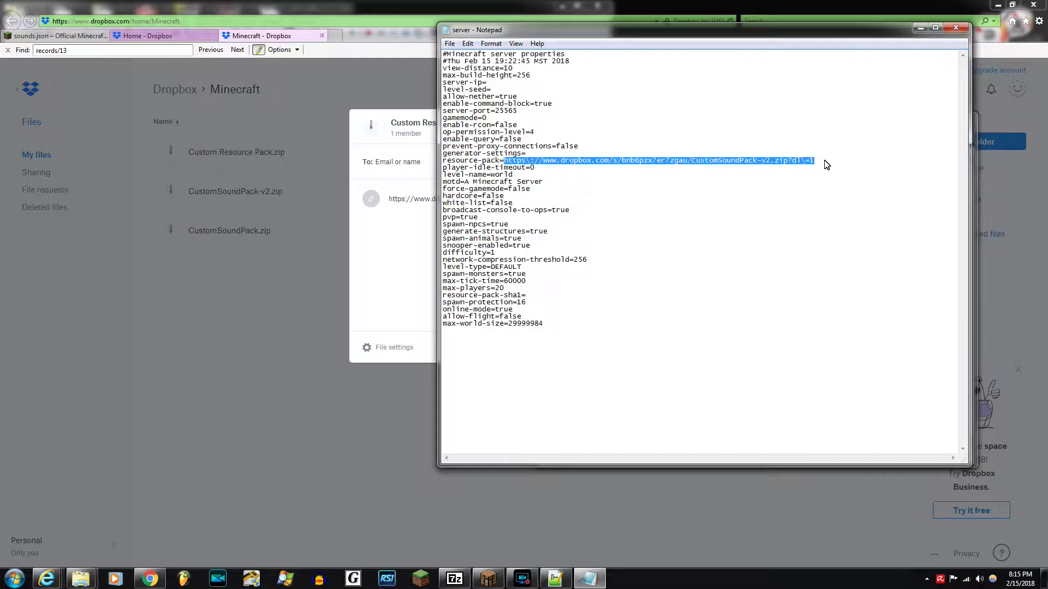
key(ctrl+v)
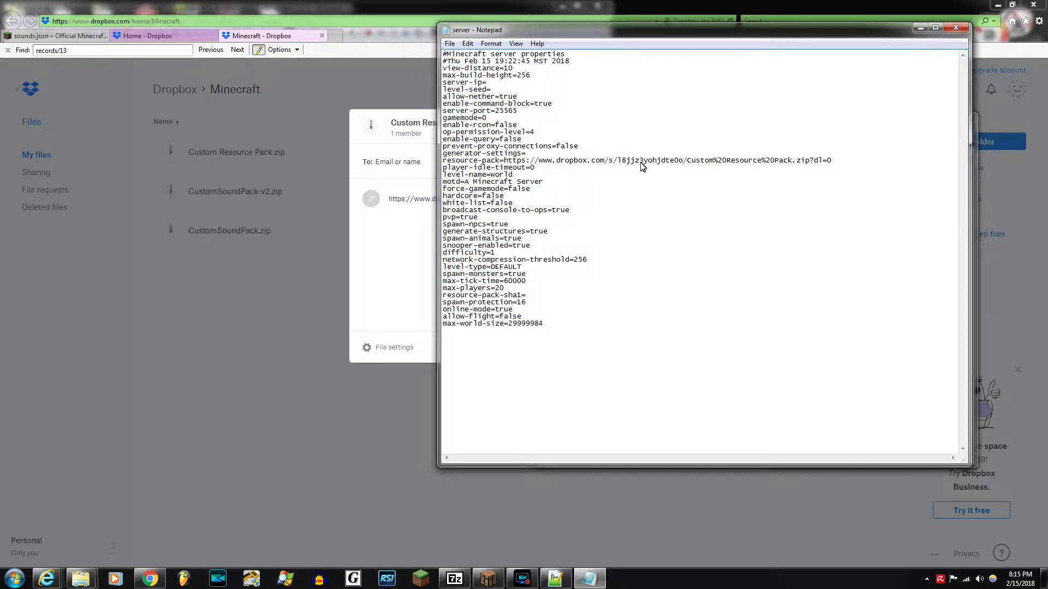
double_click(835, 160)
click(840, 163)
click(956, 28)
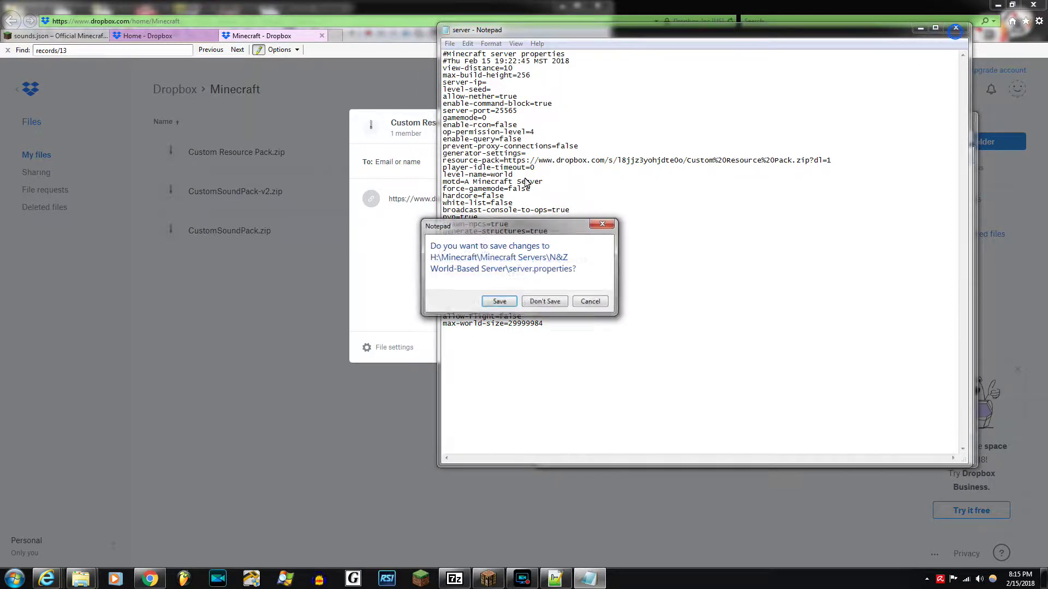
click(500, 304)
Step: Start the server with the Run batch file, join it in Minecraft and travel to an open grassy spot near the houses
double_click(652, 267)
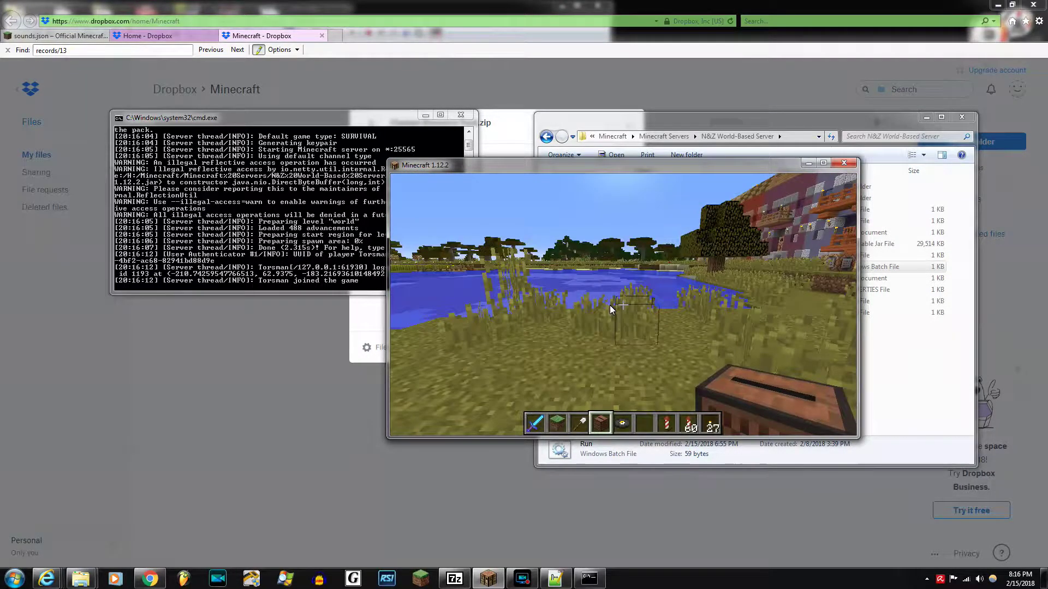
key(space)
key(space)
key(w)
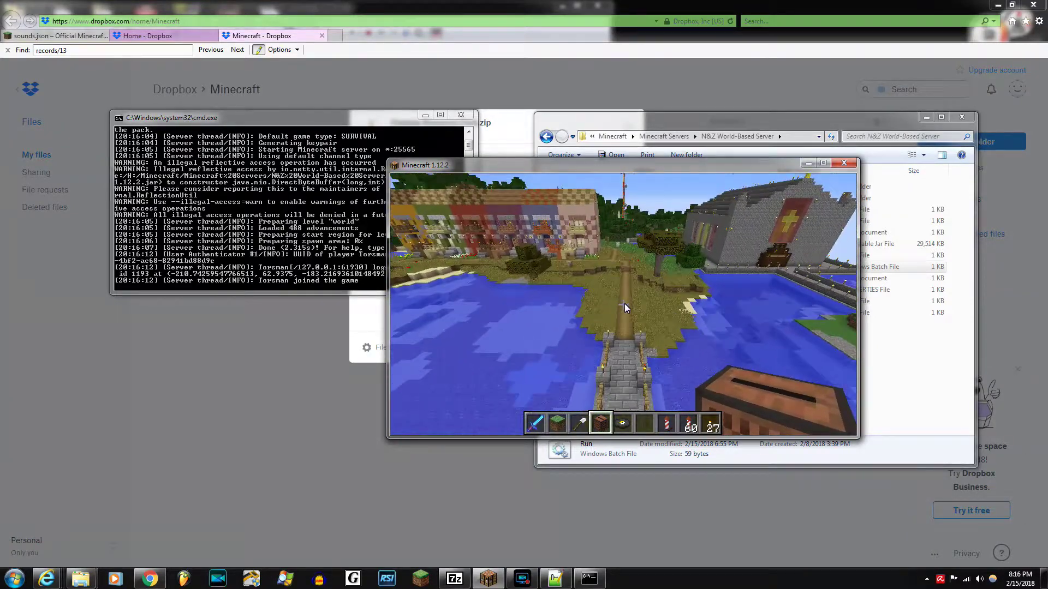
key(w)
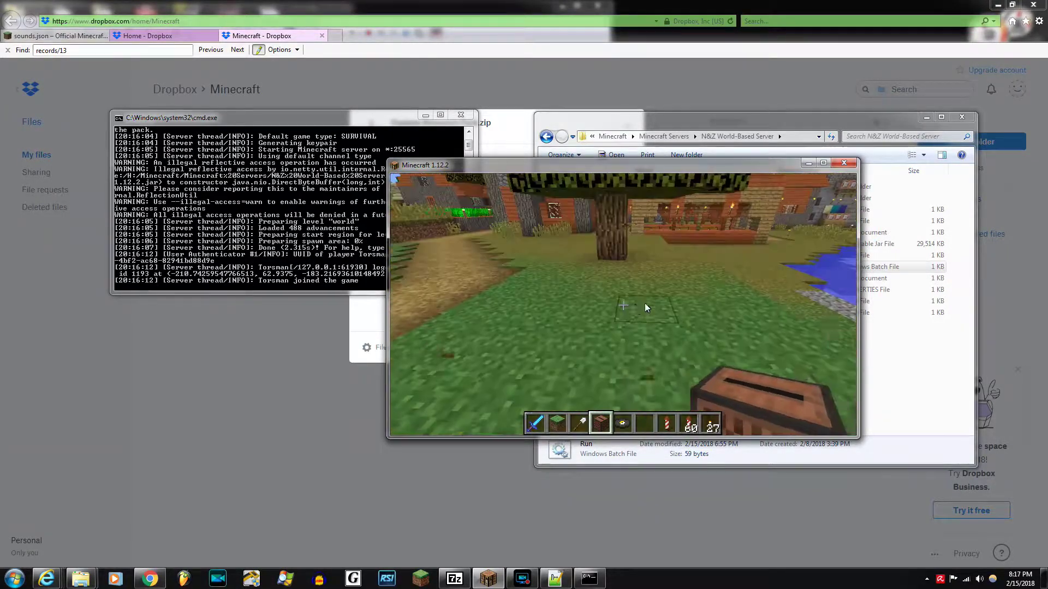
Step: Place a jukebox on the grass and use the music disc on it to test the custom sound
right_click(624, 306)
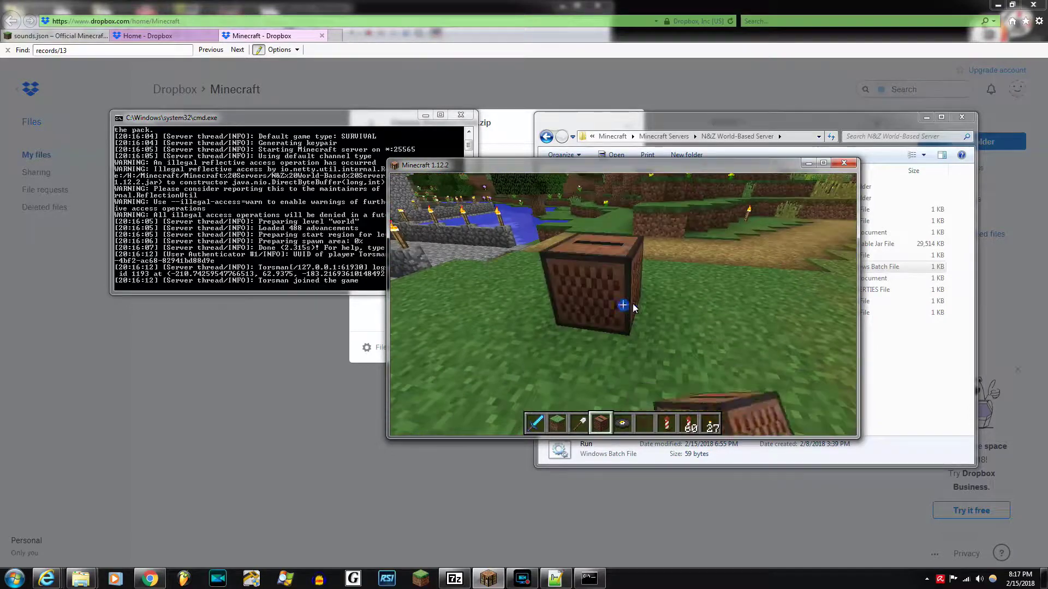
key(5)
right_click(624, 306)
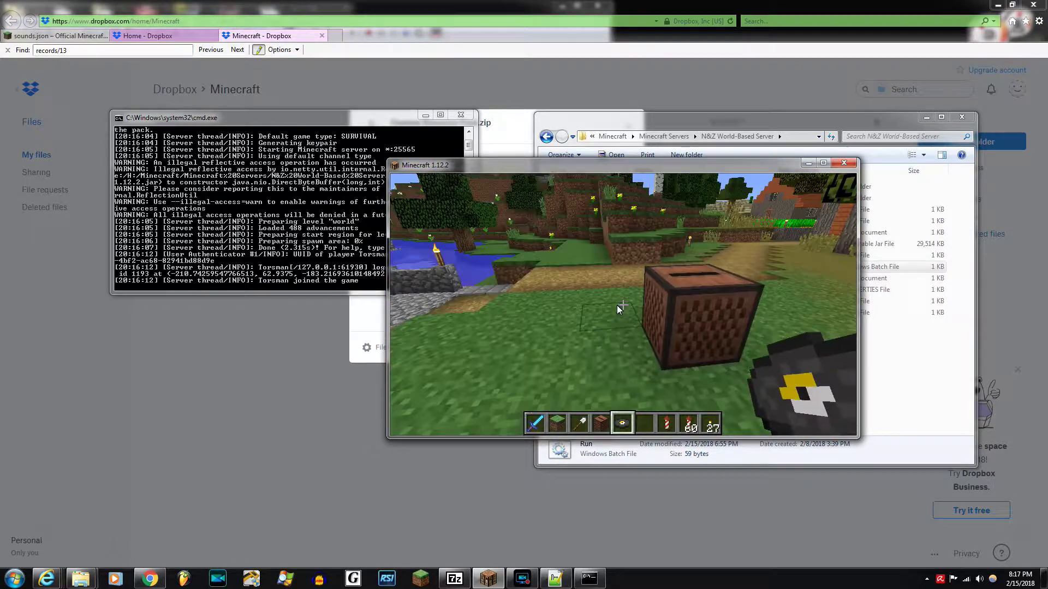
Step: Switch to the iron shovel and travel from the jukebox to the orange-roofed houses to approach the villagers there
click(623, 305)
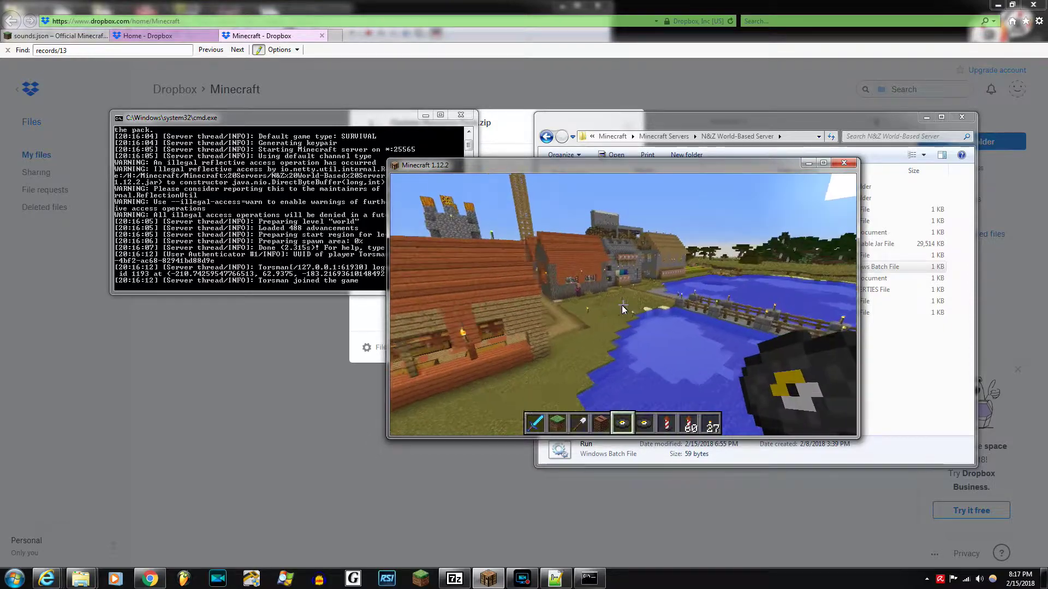
key(3)
key(w)
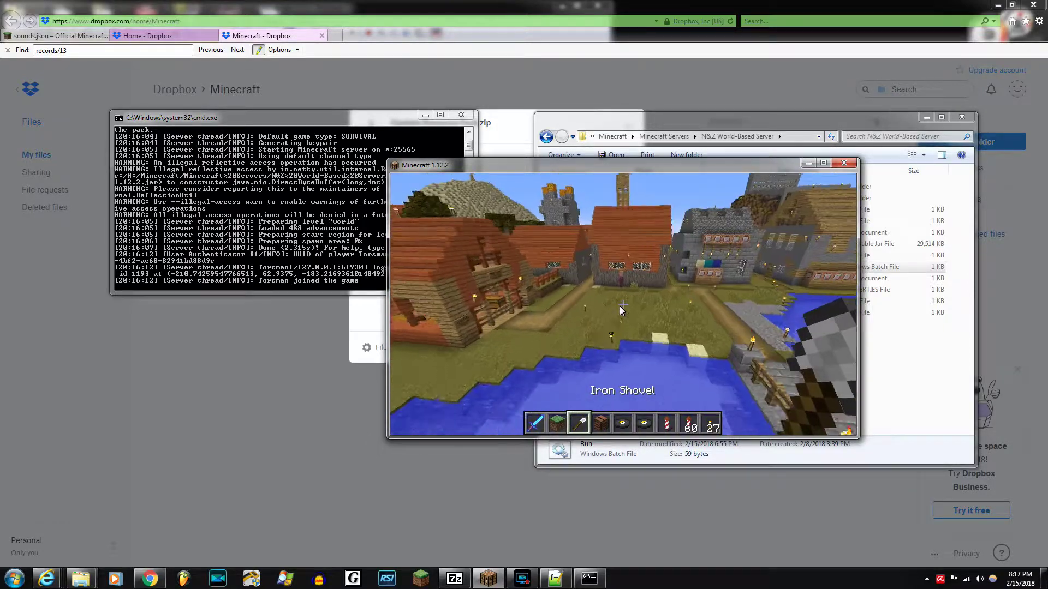
key(w)
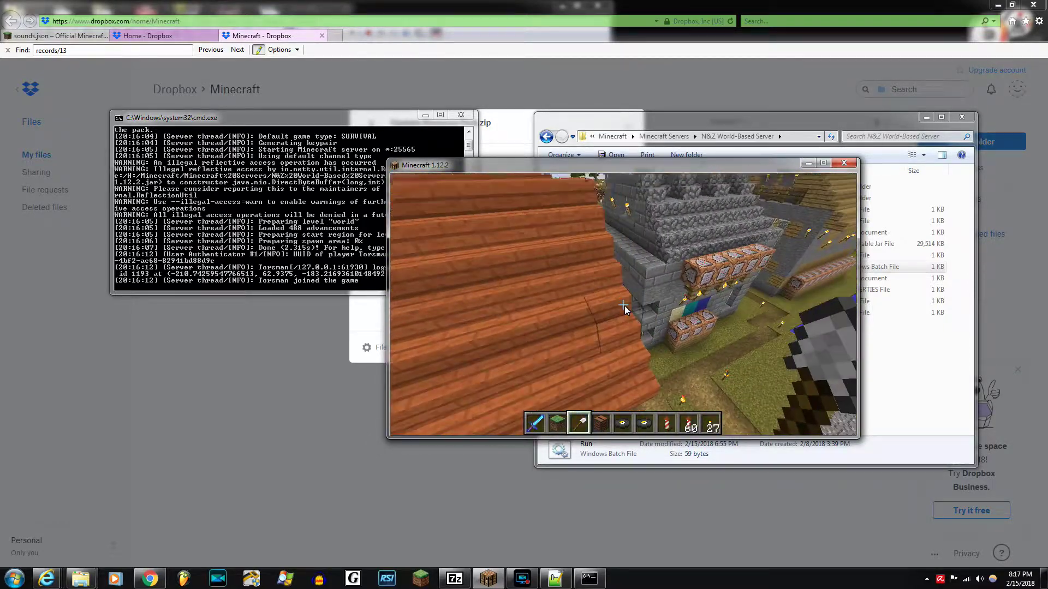
key(w)
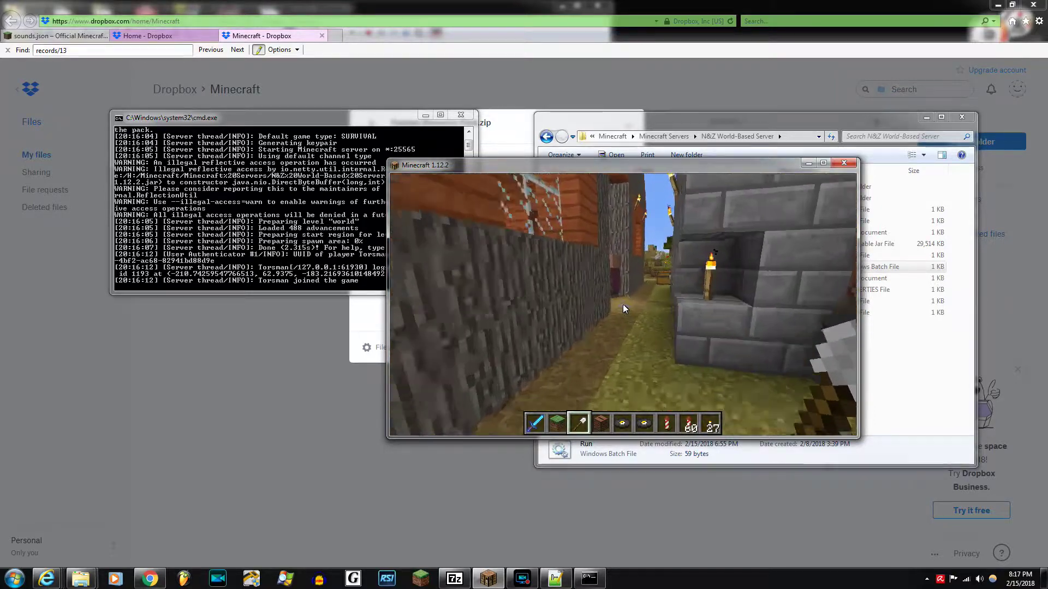
key(w)
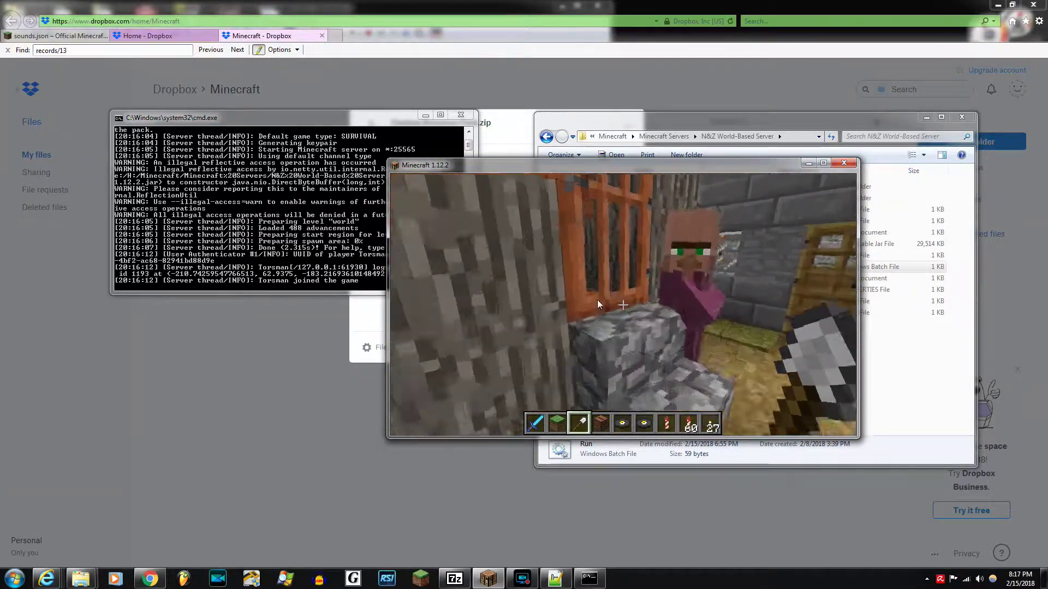
key(w)
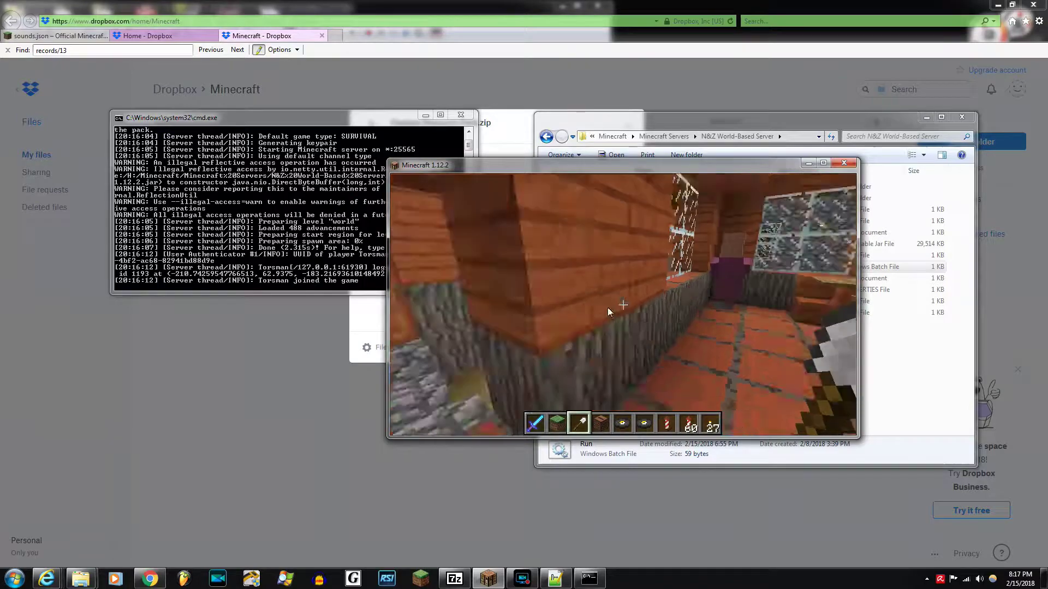
key(w)
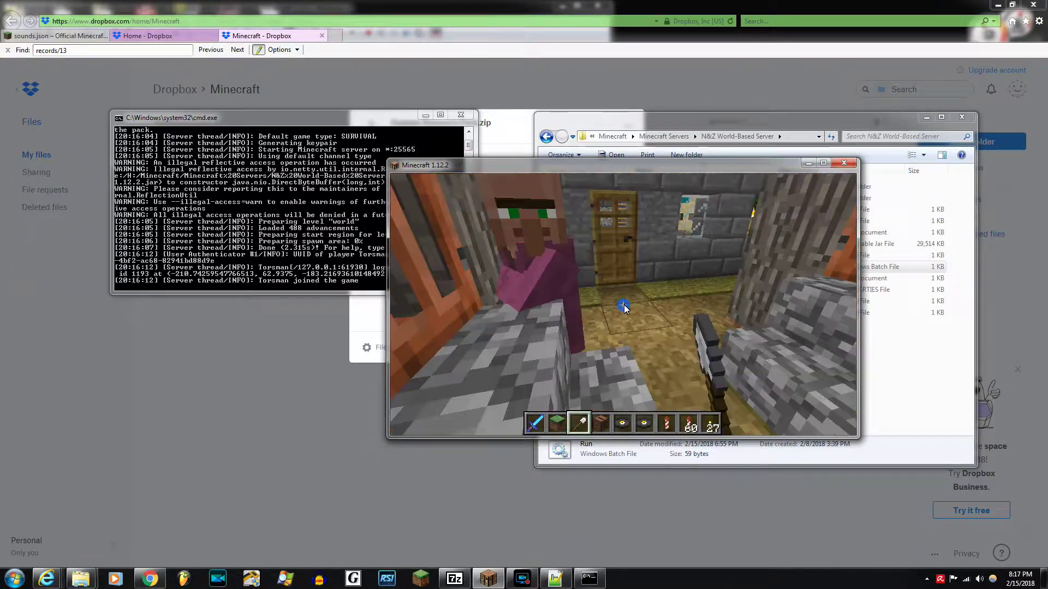
Step: Tour the rest of the village, circling the houses on foot and flying over the rooftops beside the lake
key(w)
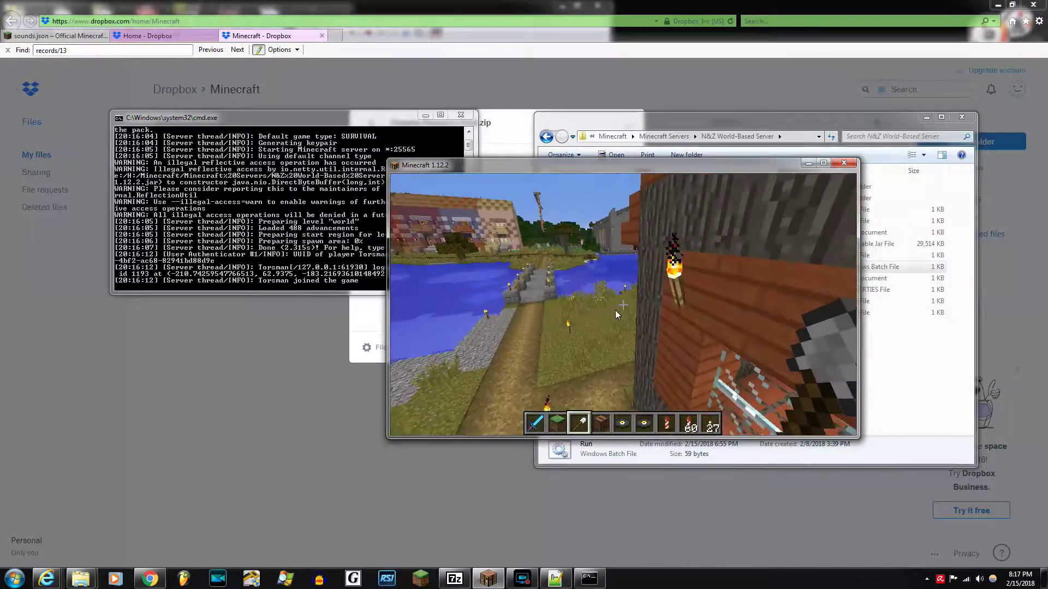
key(w)
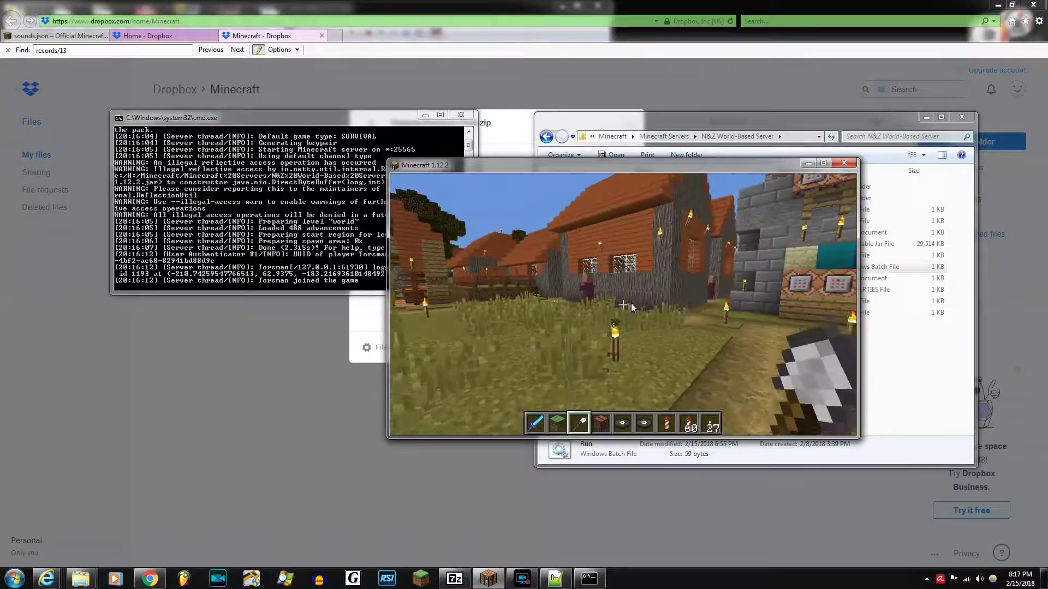
key(w)
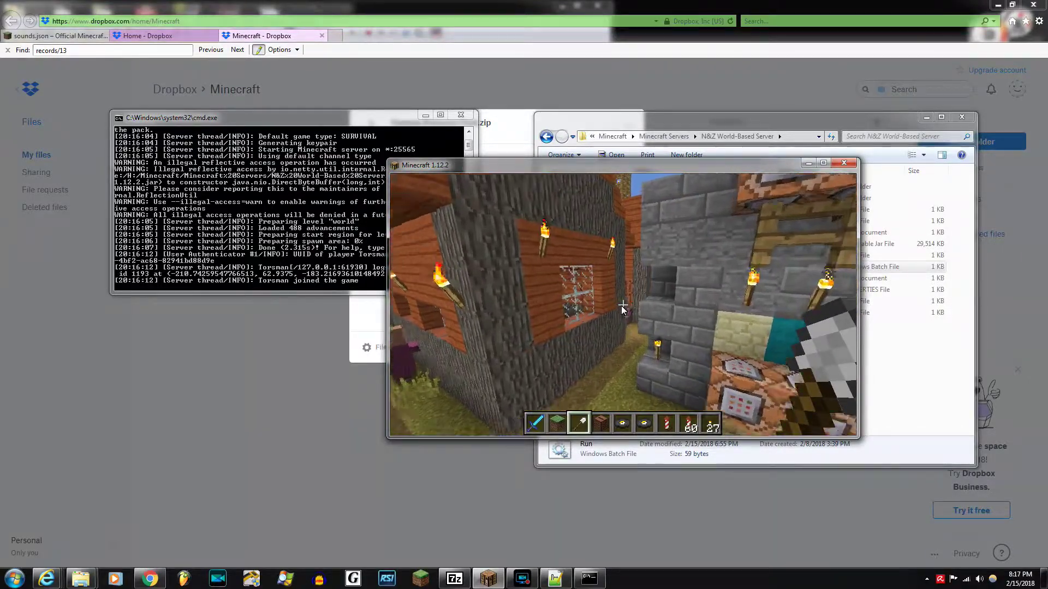
key(space)
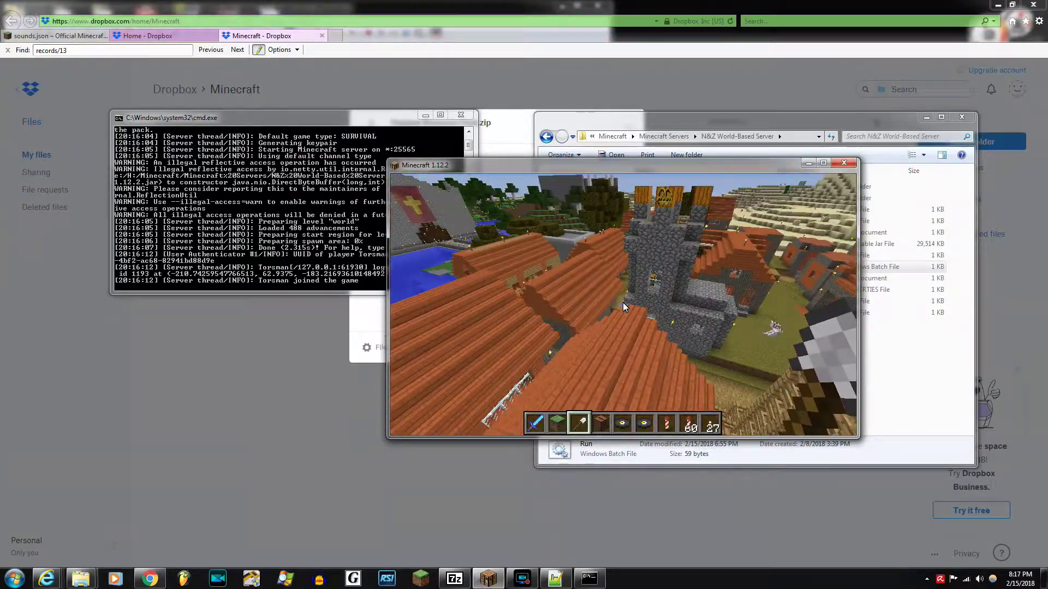
key(w)
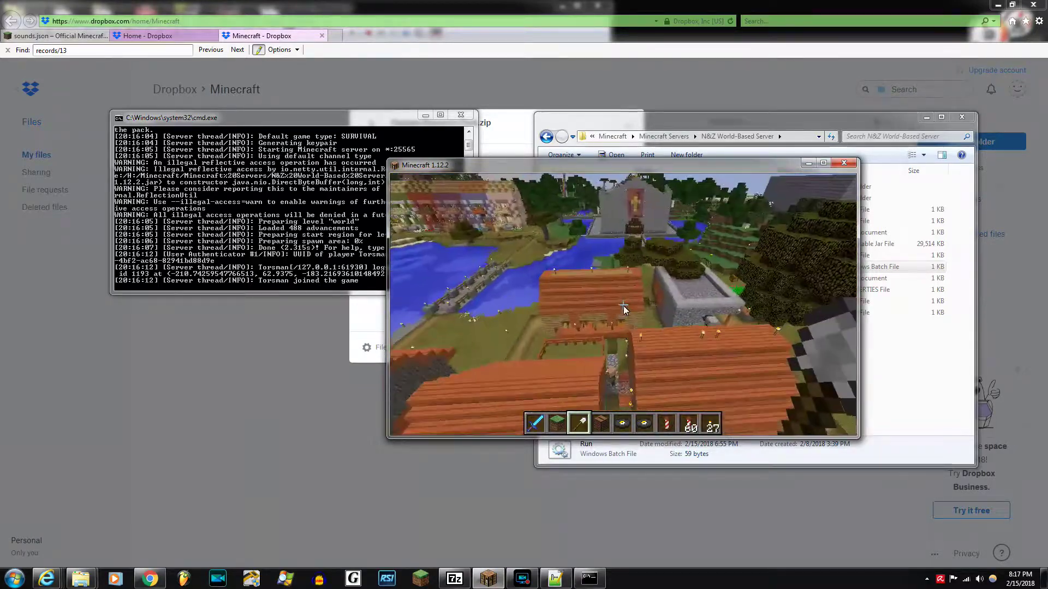
key(w)
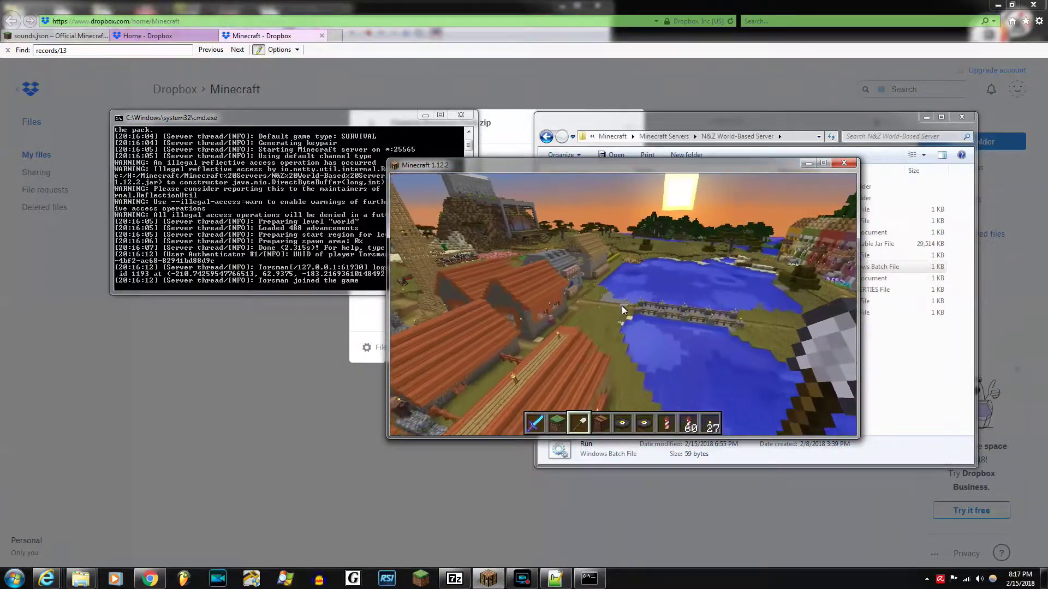
key(shift)
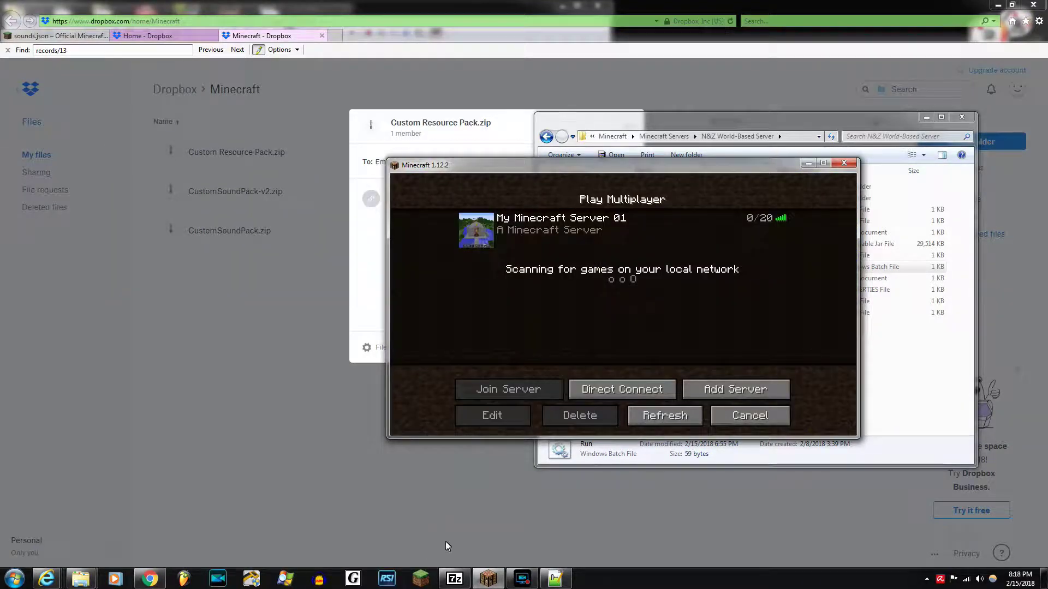
Step: Review the written tutorial notes in Notepad++ and point out the pack file in the Custom Resource Pack folder
click(554, 581)
scroll(176, 335, down, 2)
drag(226, 530, 131, 12)
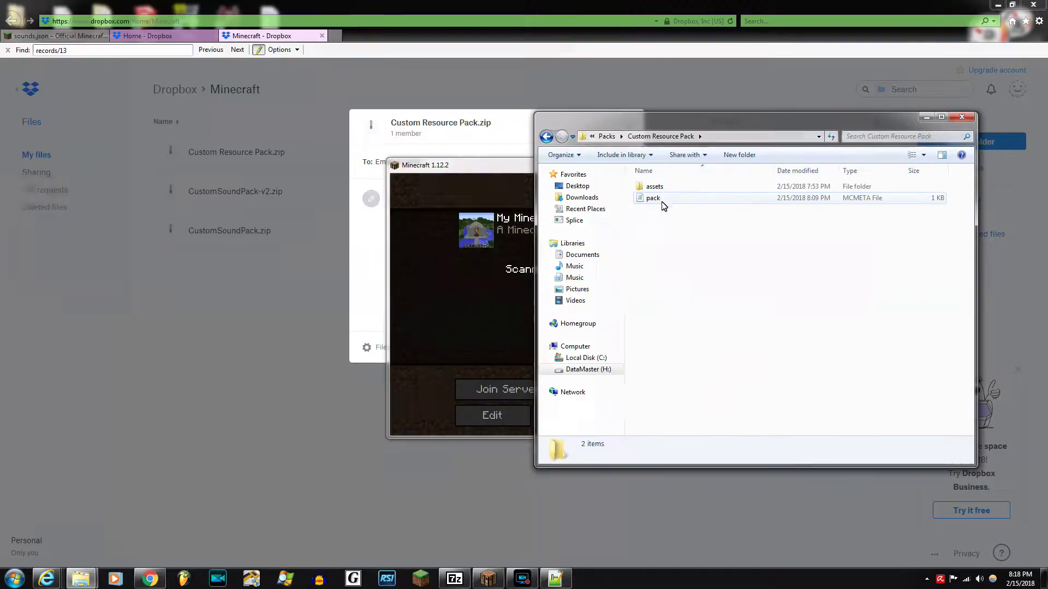
click(655, 200)
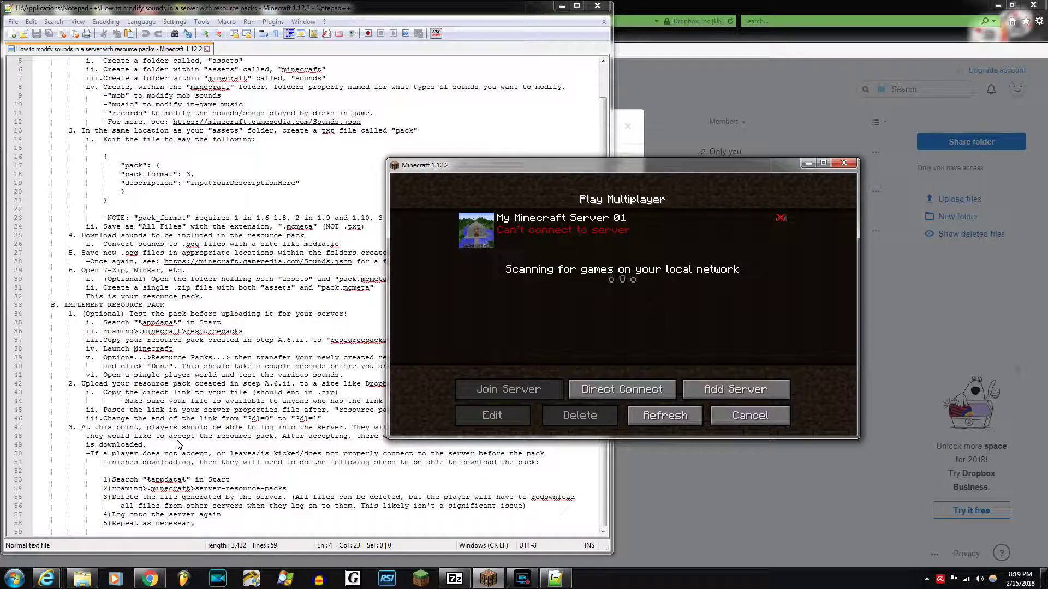
Step: Search for %appdata% and open the server-resource-packs folder inside Roaming\.minecraft
click(20, 577)
text(%ap)
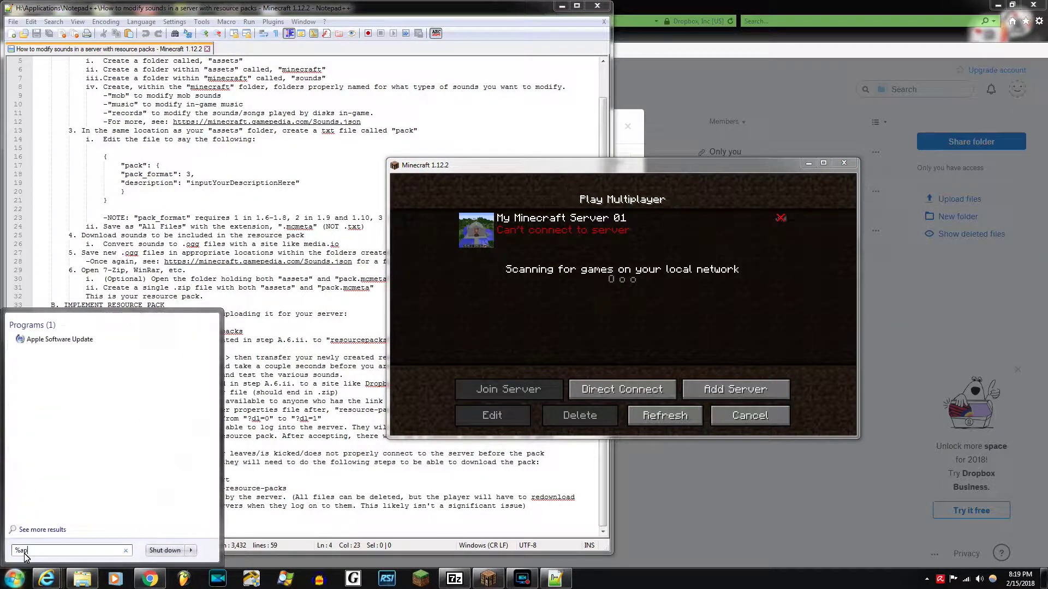
text(pdata)
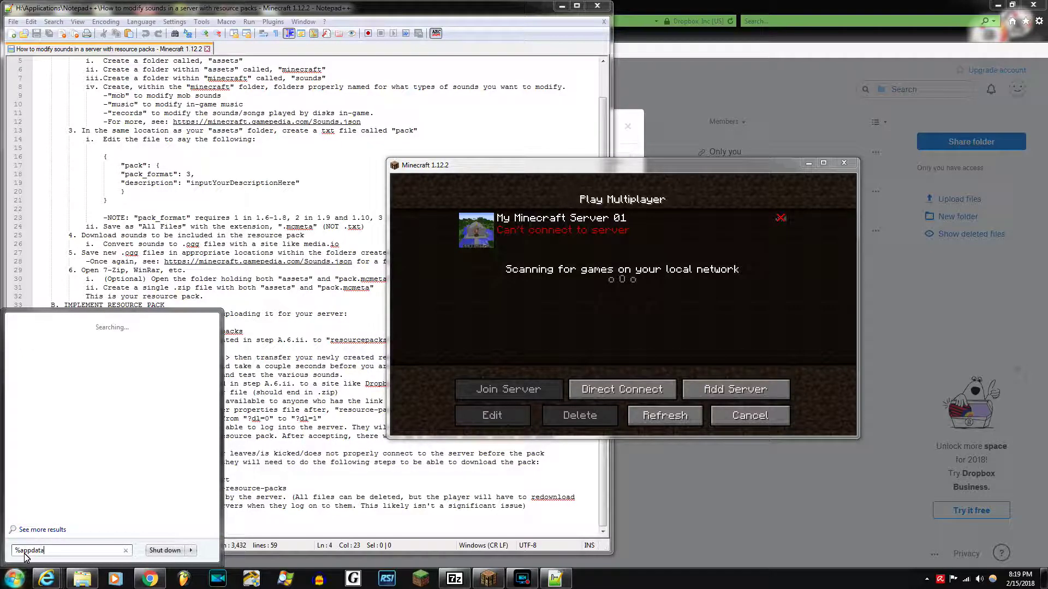
text(%)
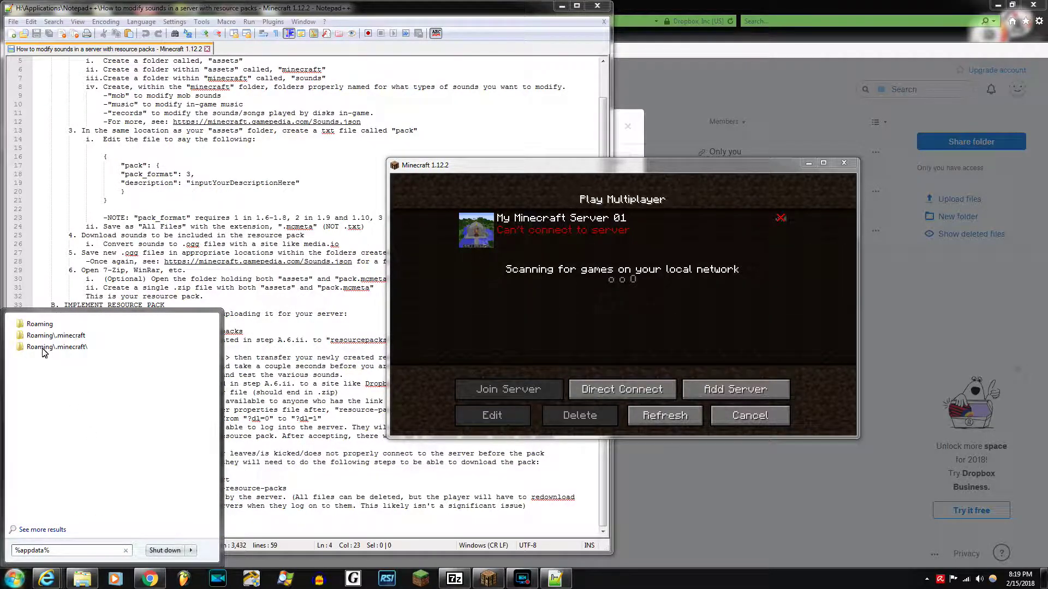
click(55, 335)
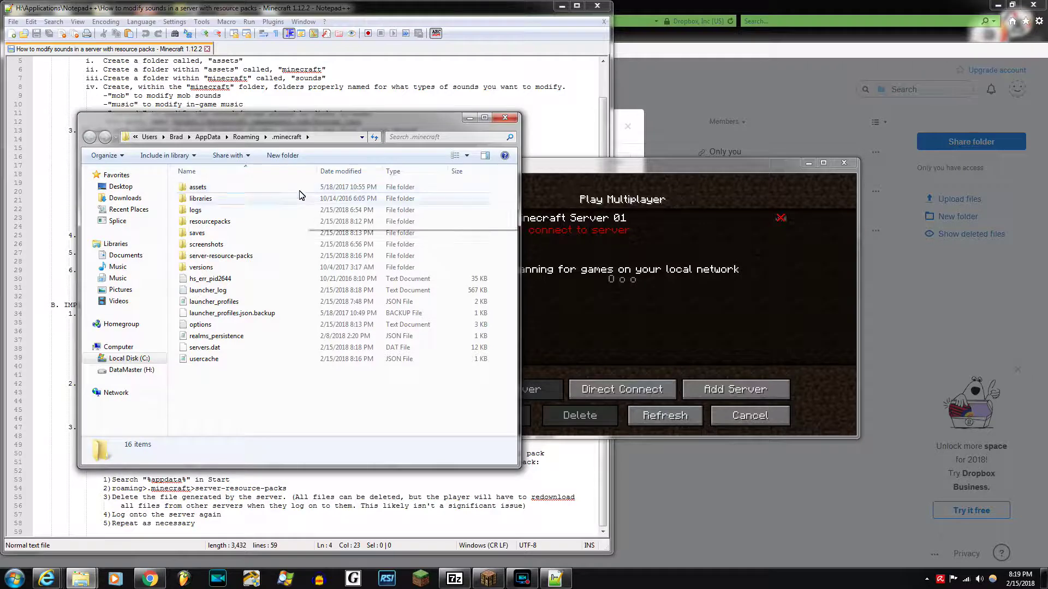
double_click(222, 257)
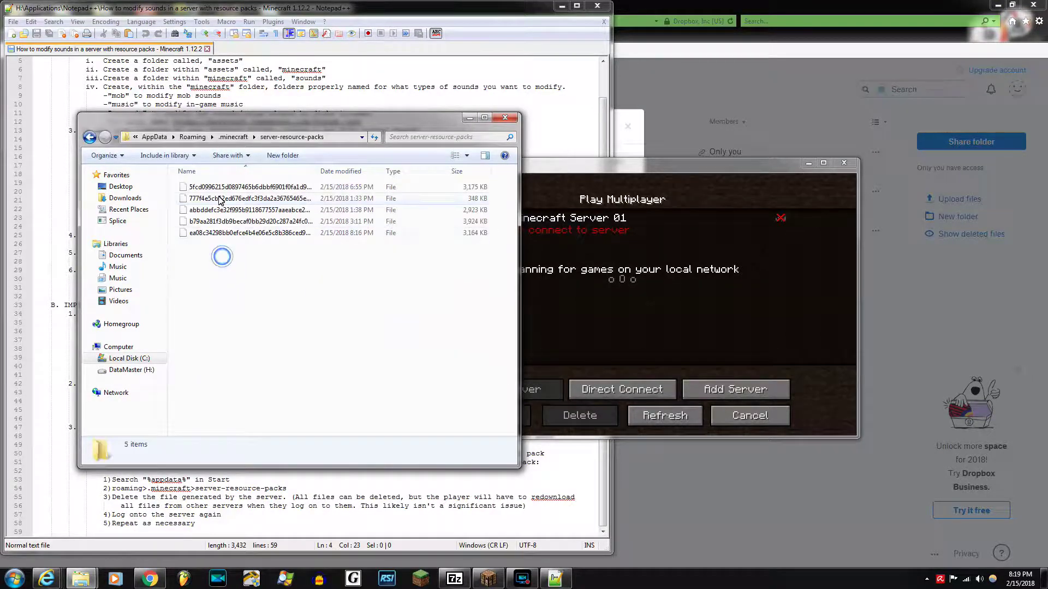
Step: Highlight all the downloaded pack files in server-resource-packs, clear the selection and switch back to Minecraft
click(221, 233)
key(ctrl+a)
click(361, 188)
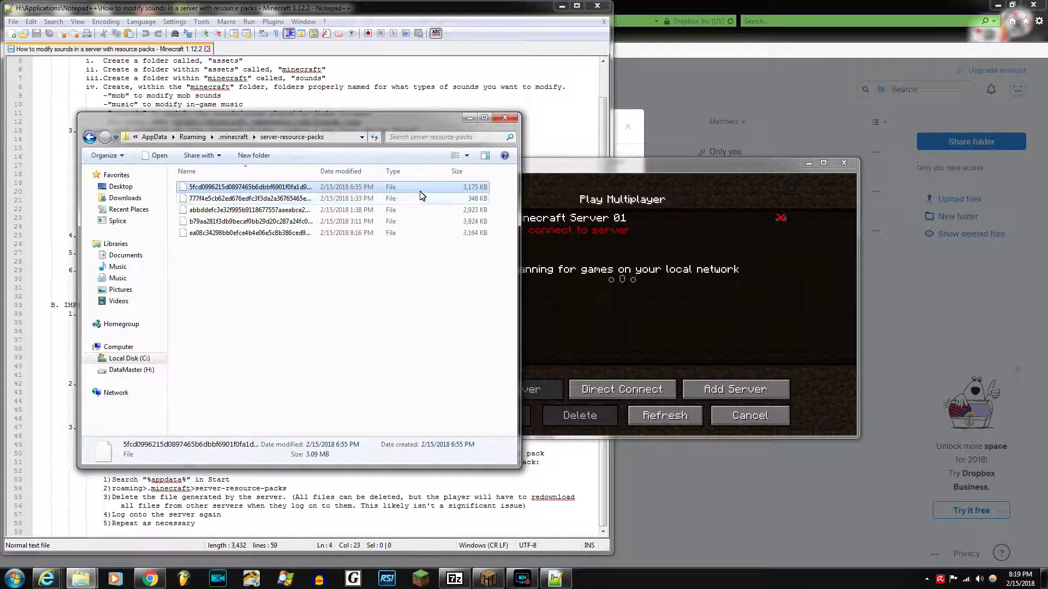
shift+click(268, 233)
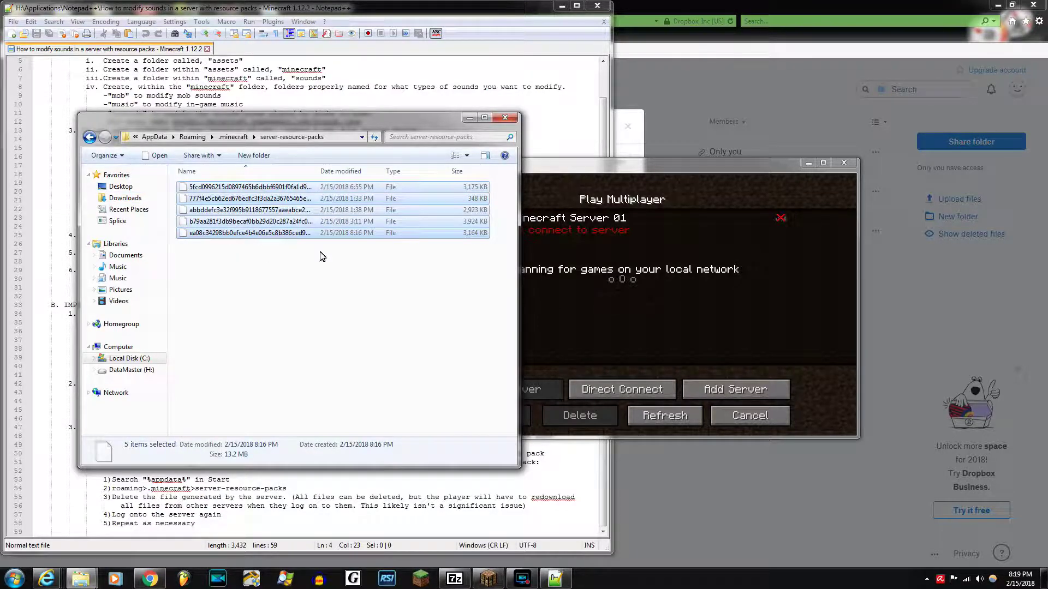
click(374, 257)
drag(246, 178, 352, 239)
click(325, 256)
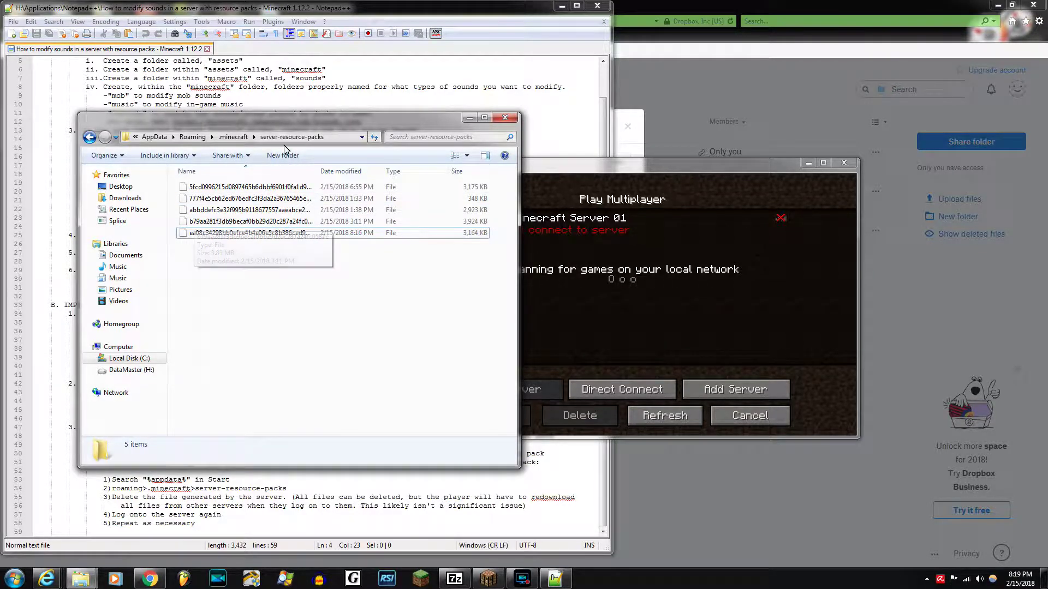
click(627, 171)
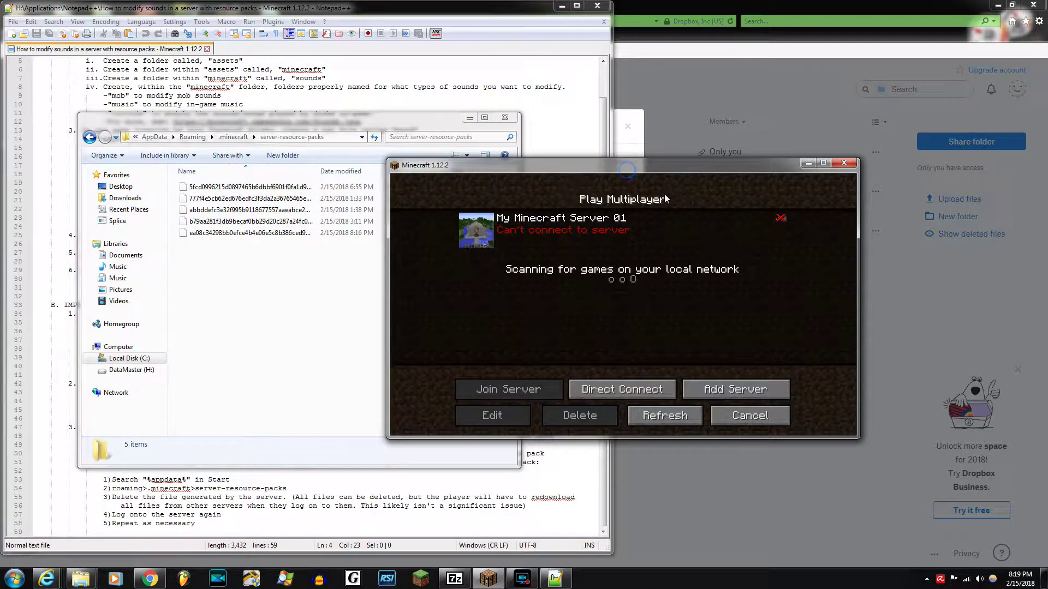